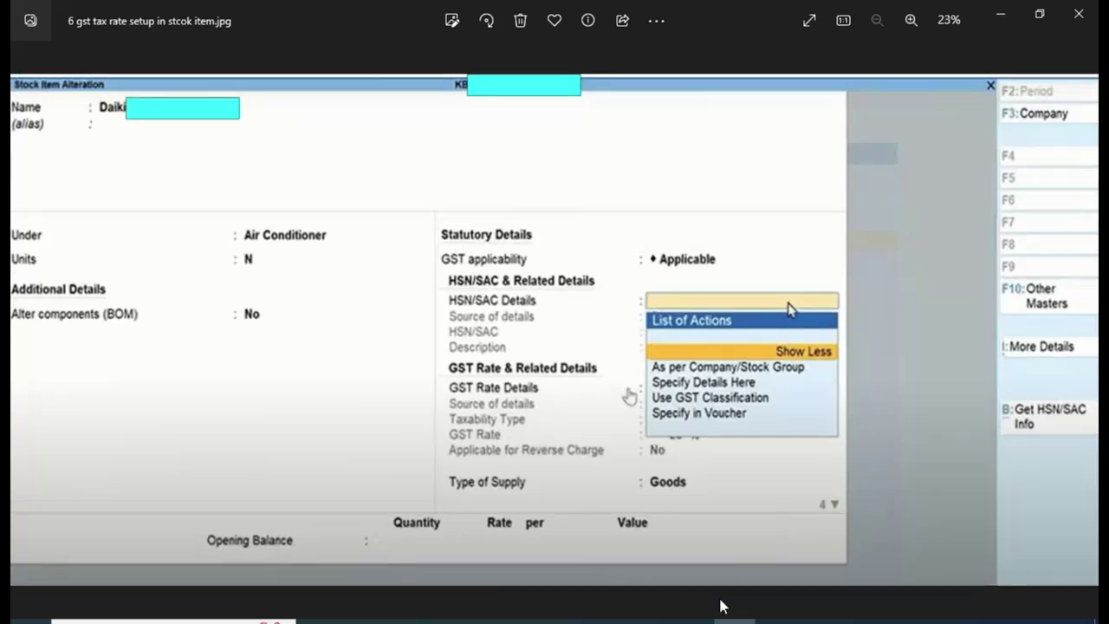
Switch to the TallyPrime Silver window, discard the unfinished Exp ledger and return to the Gateway of Tally.
click(778, 621)
key(y)
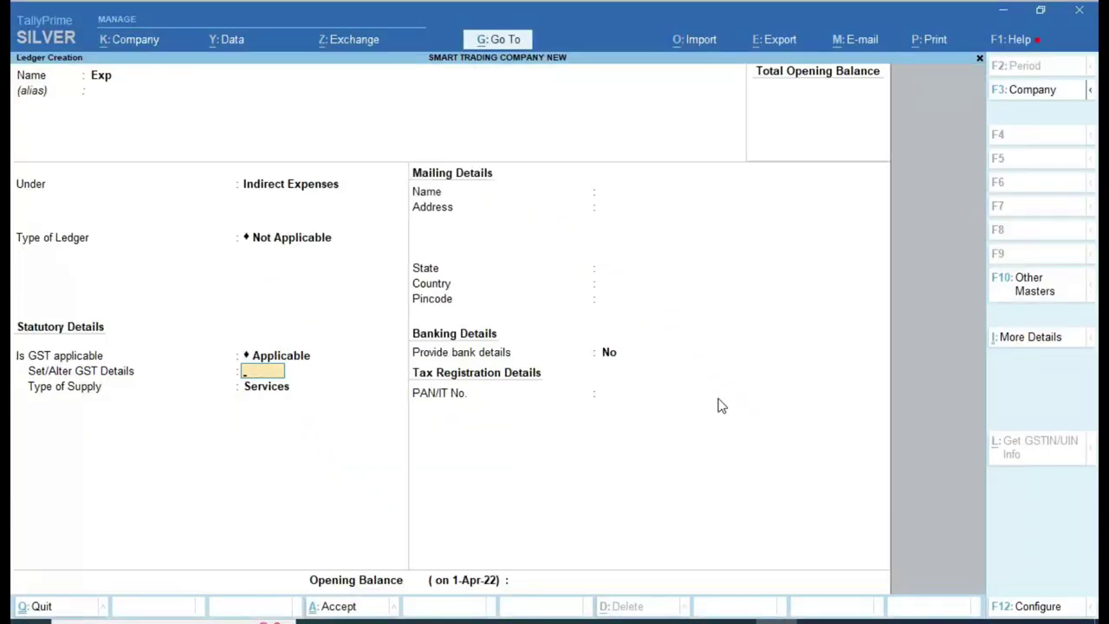
key(Escape)
key(Escape)
Open the list of stock items for alteration.
key(Down)
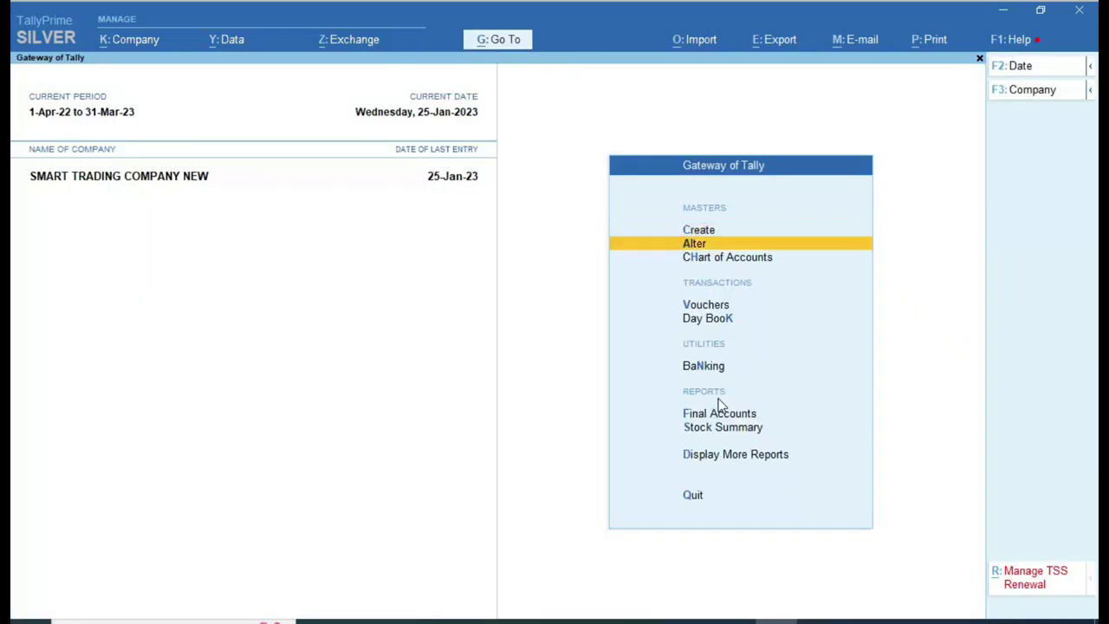
key(Return)
key(Down)
key(Down)
key(Down)
key(Down)
key(Down)
key(Down)
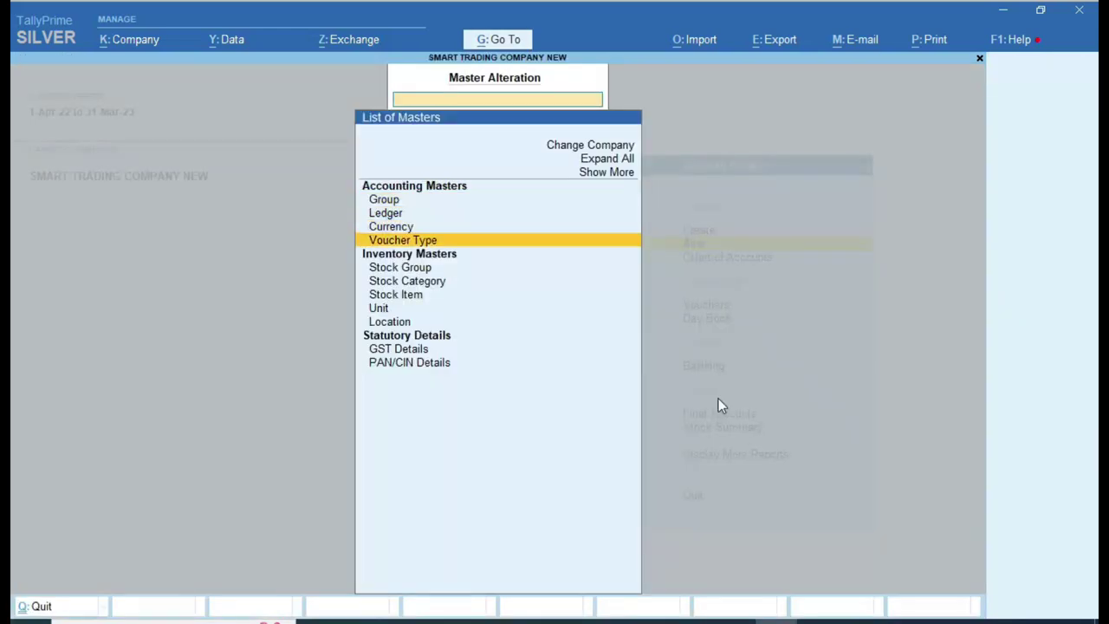
key(Return)
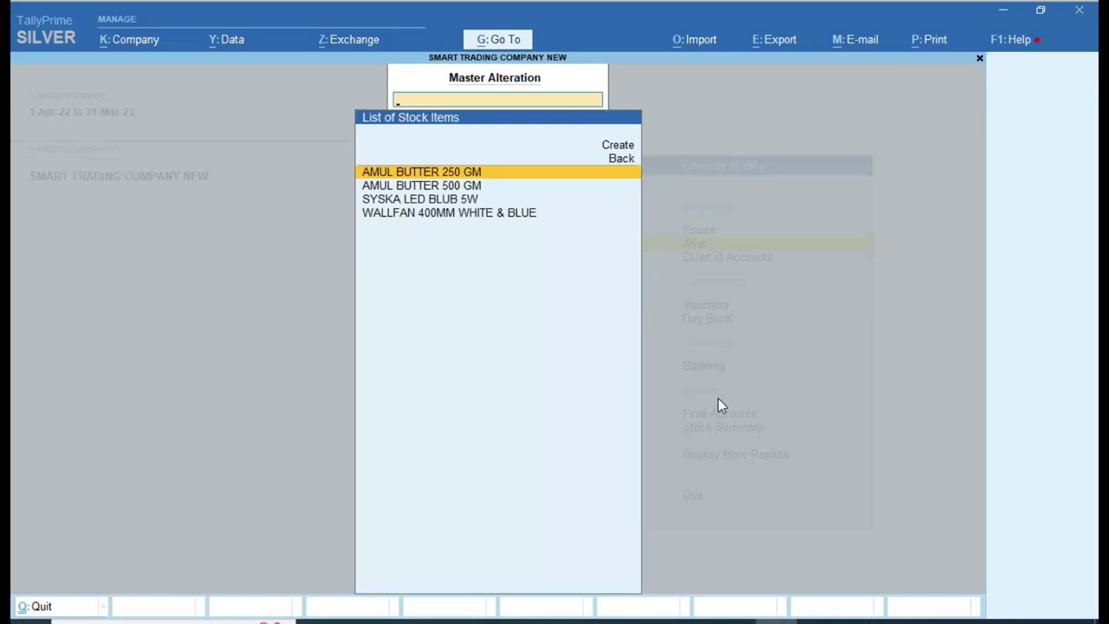
Open the AMUL BUTTER 250 GM stock item and examine its GST details, including HSN/SAC and tax rates.
key(Return)
key(Return)
key(Return)
key(Return)
key(Return)
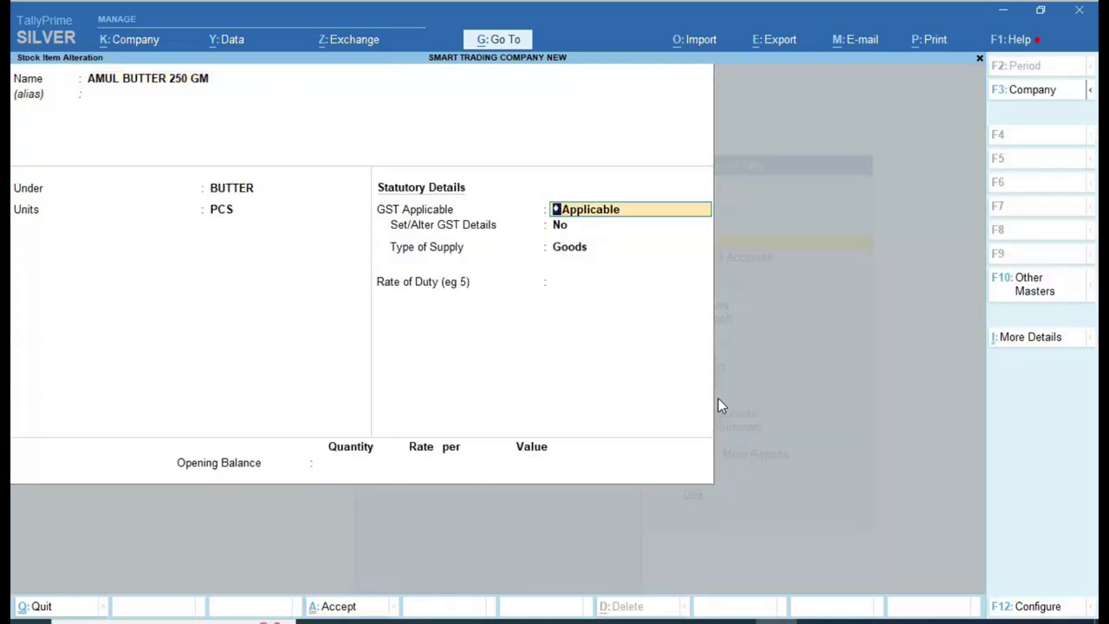
key(Return)
key(y)
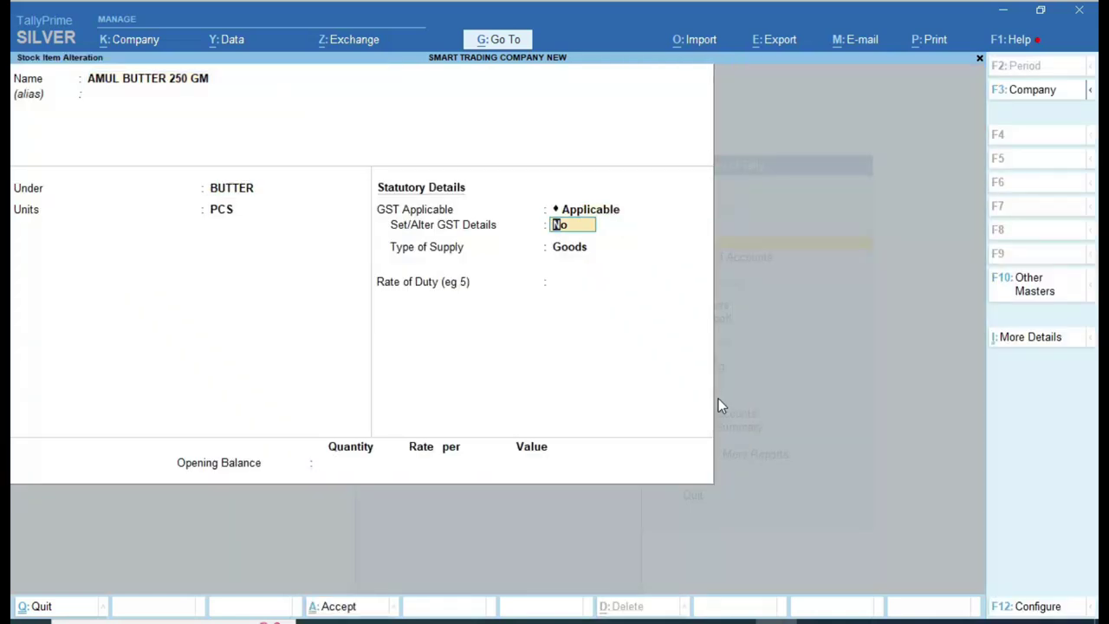
key(Return)
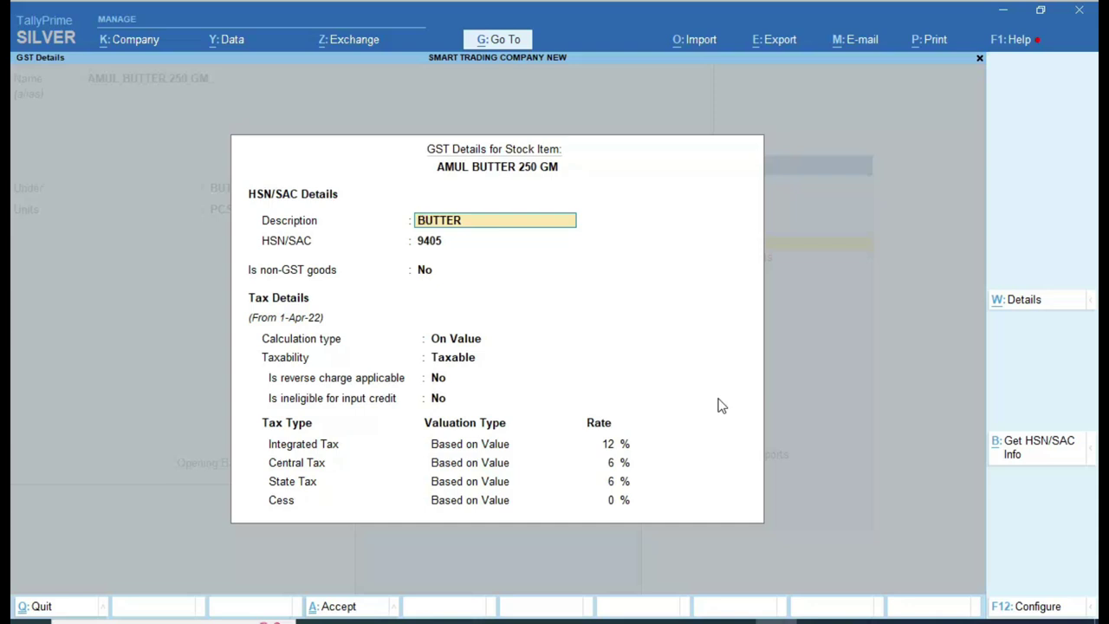
key(ctrl+a)
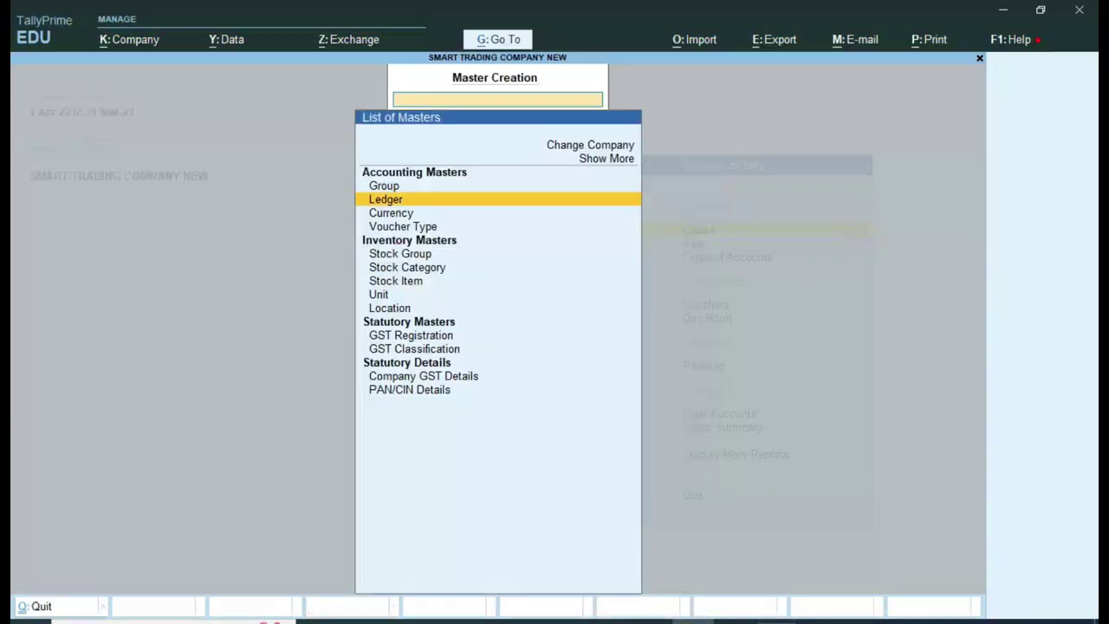
Switch to the TallyPrime EDU window and start creating a new stock item.
key(Escape)
key(Escape)
key(Escape)
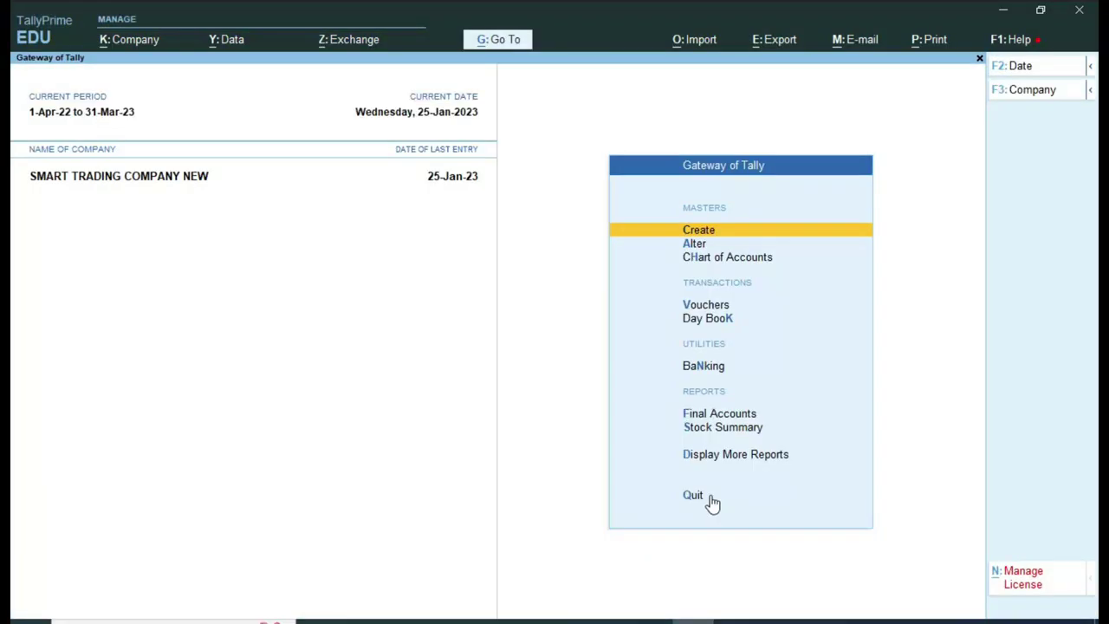
key(Return)
key(Down)
key(Down)
key(Down)
key(Down)
key(Down)
key(Down)
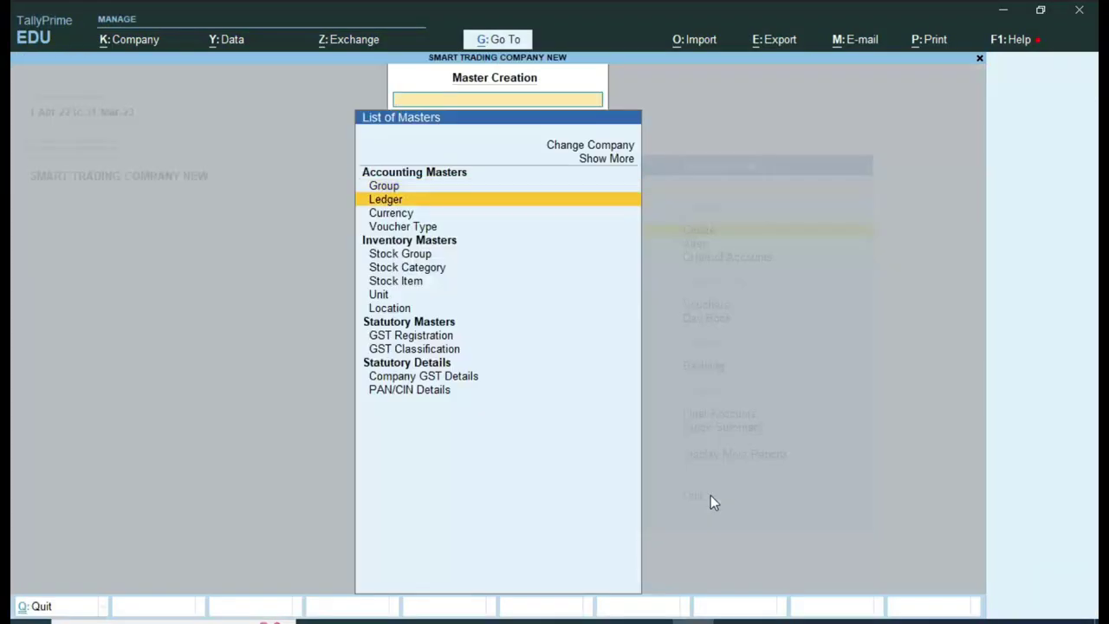
key(Return)
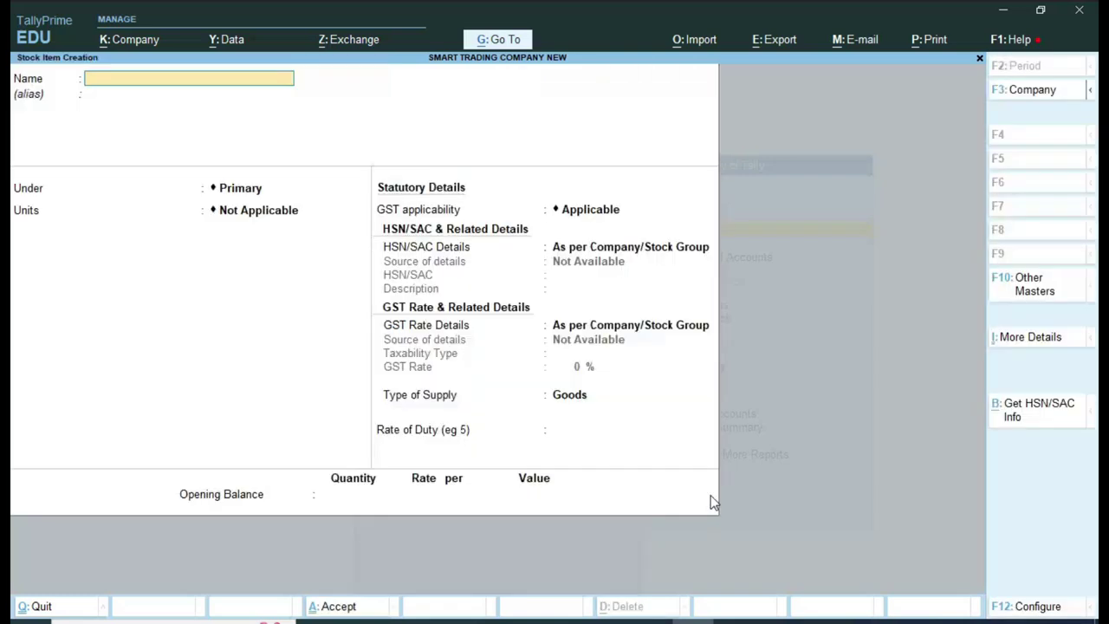
Name the stock item Sdf, place it under BUTTER with PCS units, and advance to its HSN/SAC details.
text(Sdf)
key(Return)
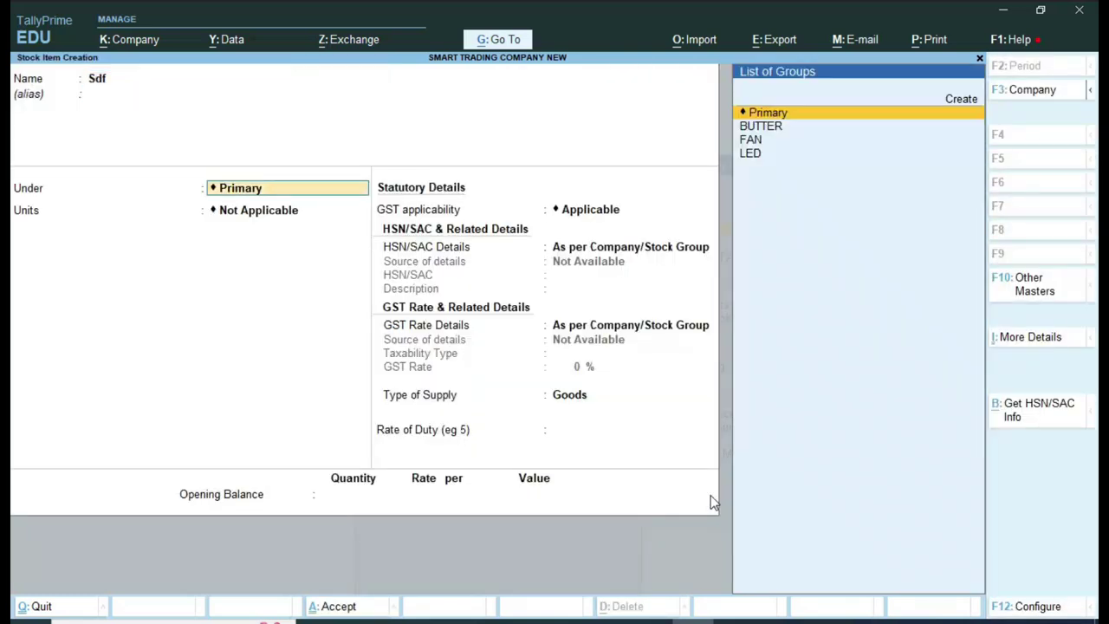
key(Down)
key(Return)
key(Down)
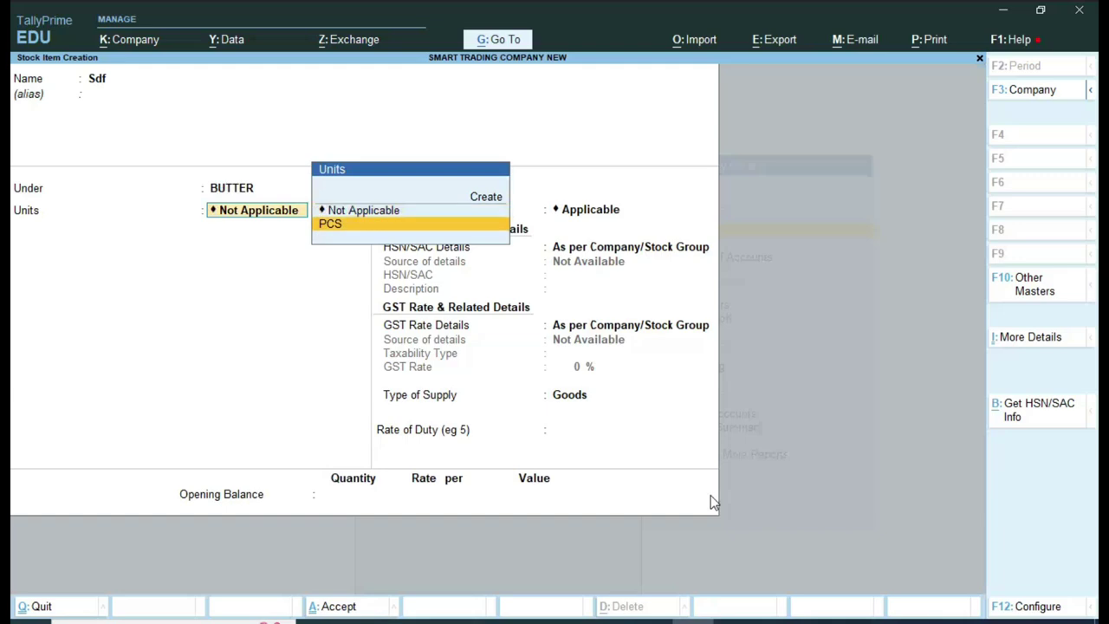
key(Return)
key(Return)
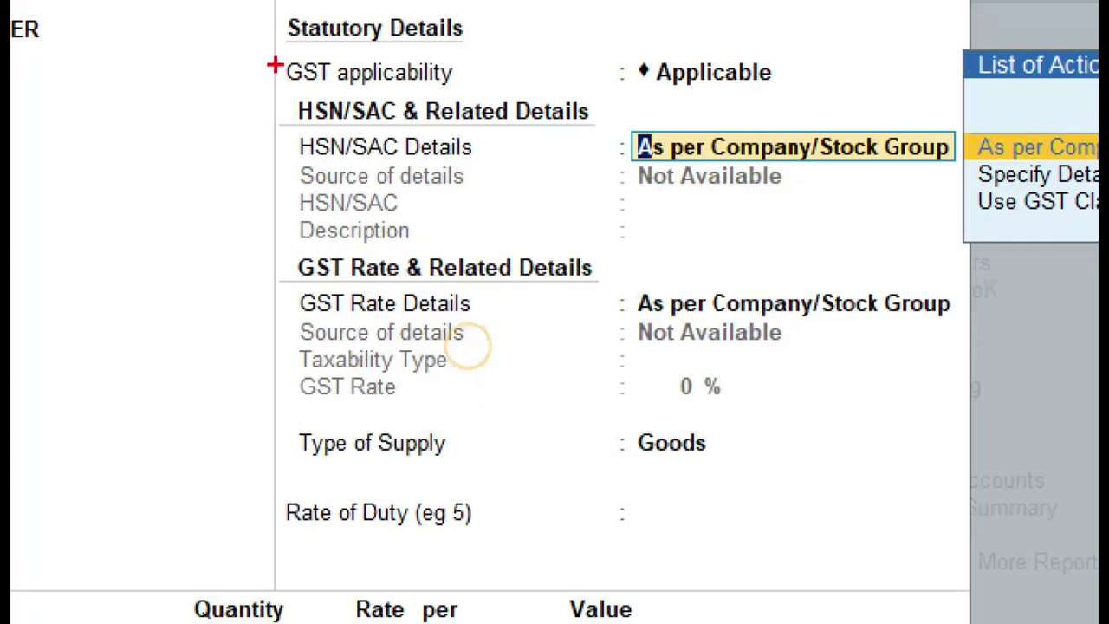
drag(354, 183, 592, 420)
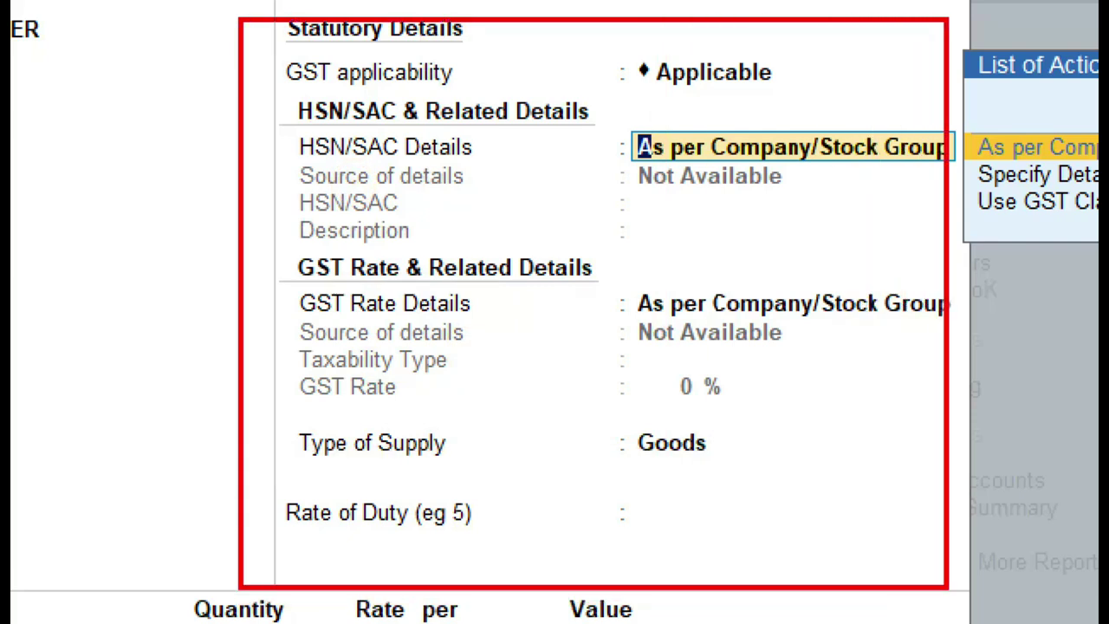
mouse_move(329, 293)
mouse_down()
mouse_move(832, 205)
mouse_move(193, 384)
mouse_move(295, 622)
mouse_up()
drag(382, 52, 823, 622)
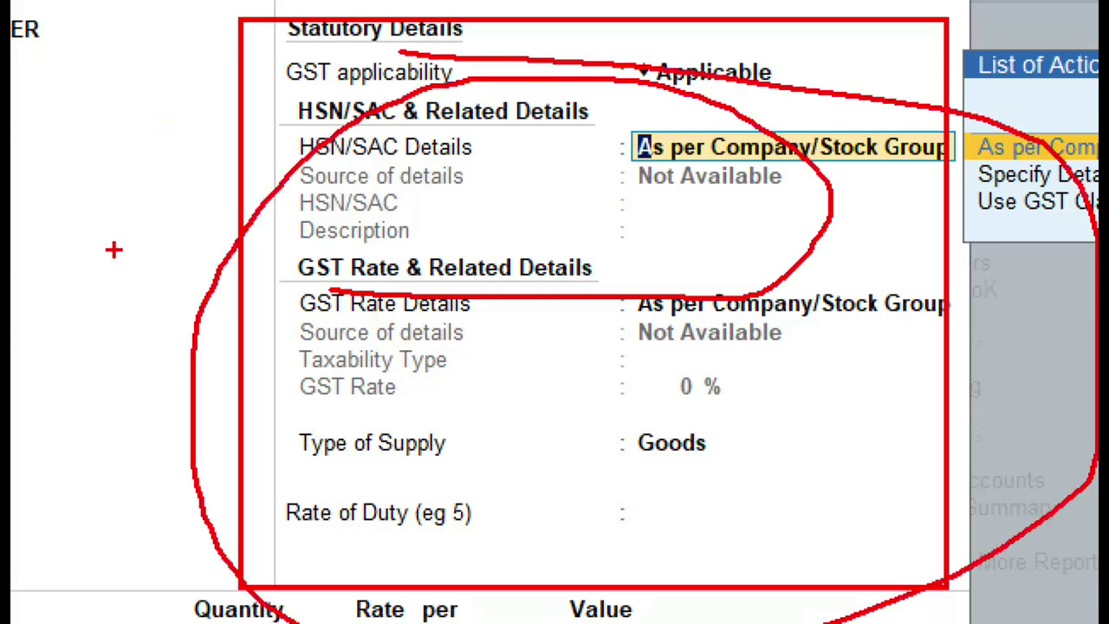
key(Escape)
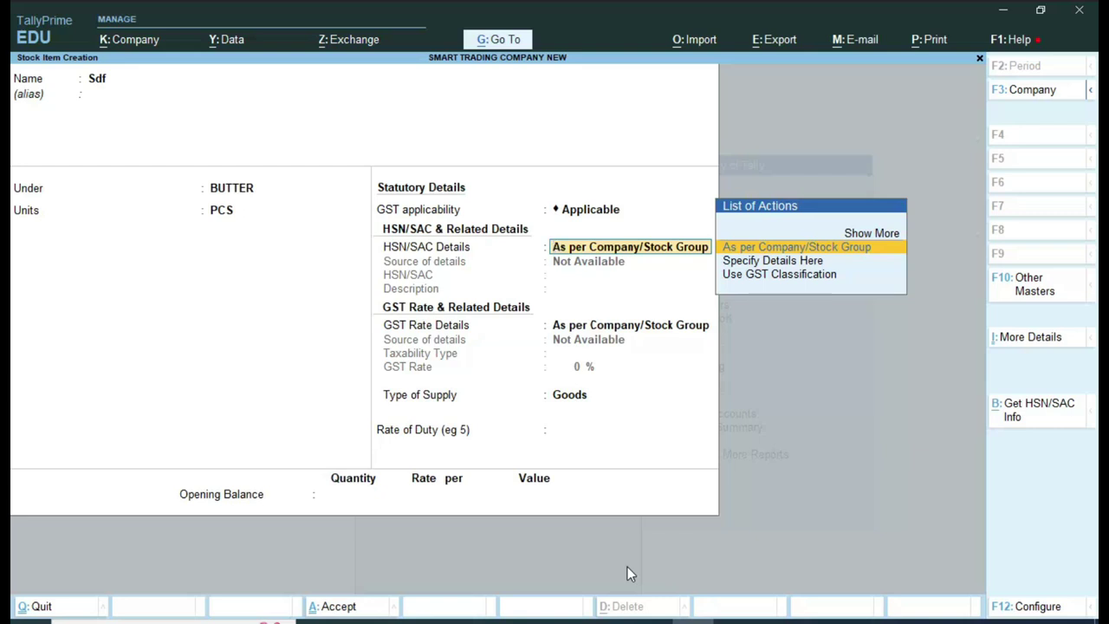
Clear the HSN/SAC Details entry and compare its list of actions with the reference image in Photos.
key(BackSpace)
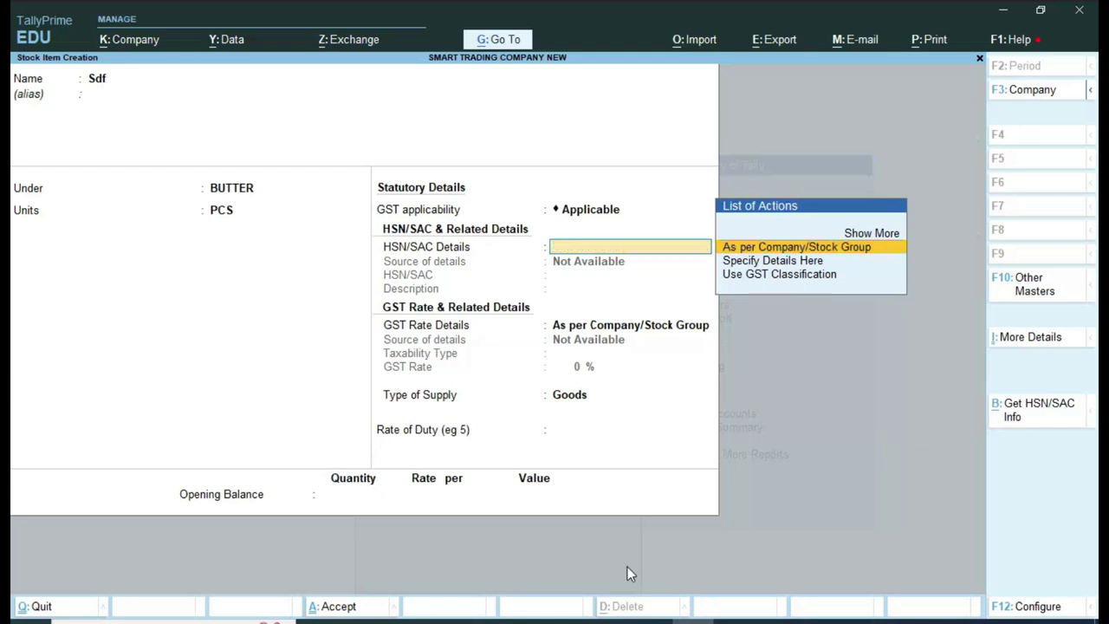
key(Escape)
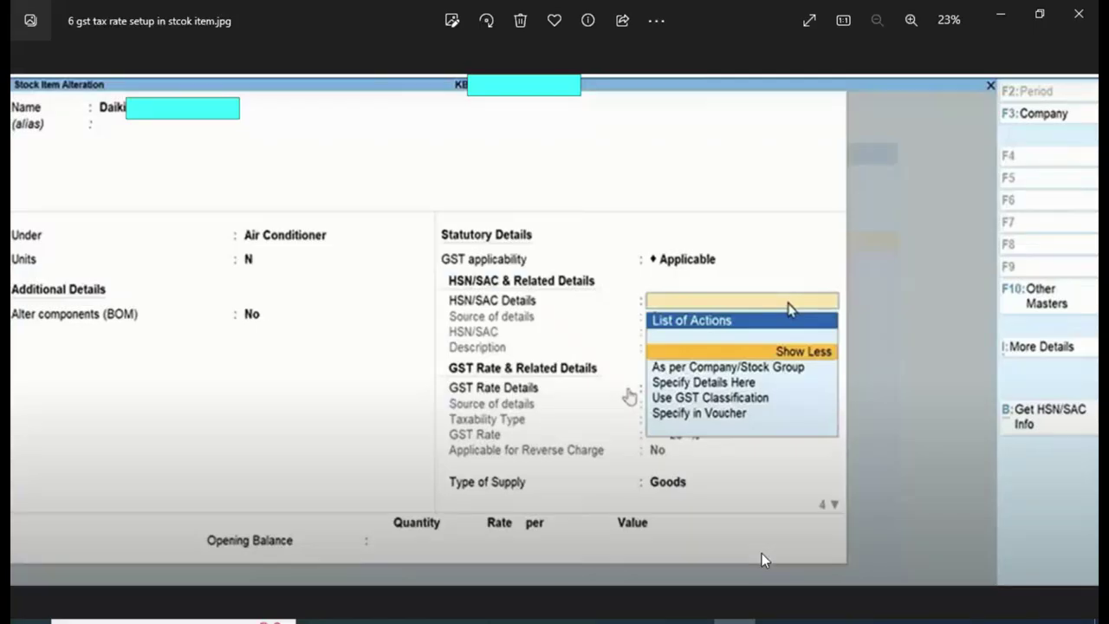
key(Right)
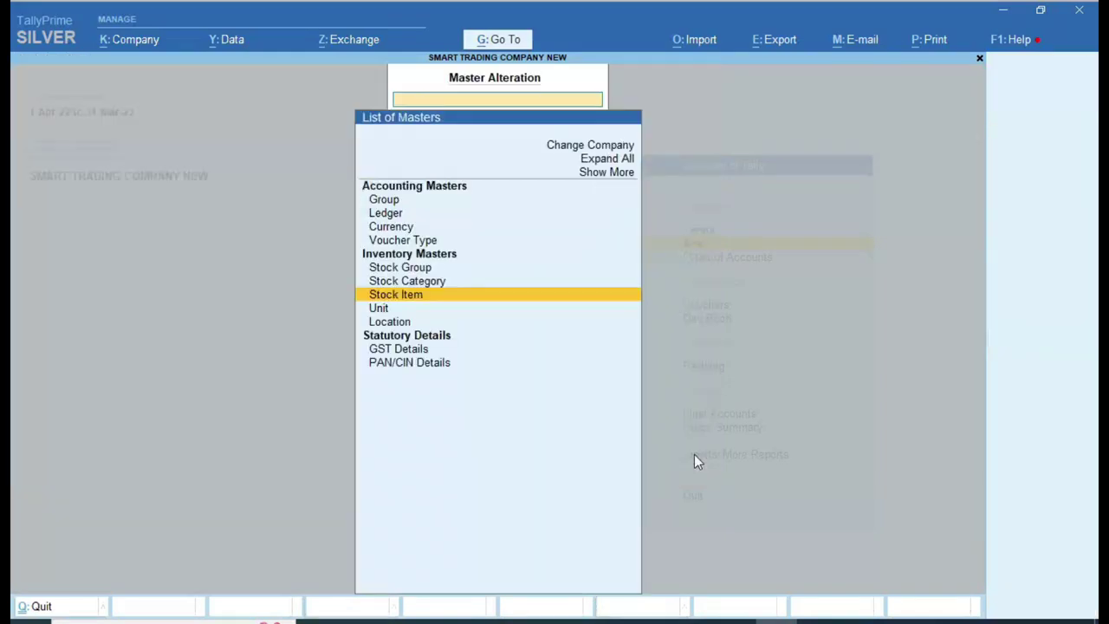
Switch to the TallyPrime Silver window and open the list of ledgers for alteration.
key(Escape)
key(Escape)
key(Escape)
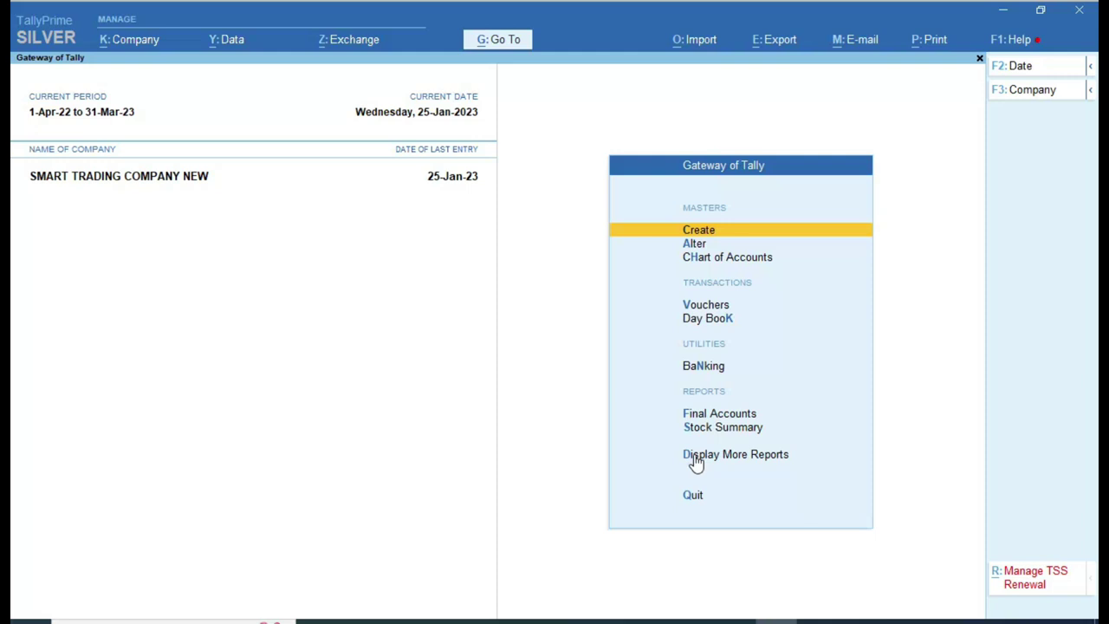
key(Down)
key(Return)
key(Down)
key(Return)
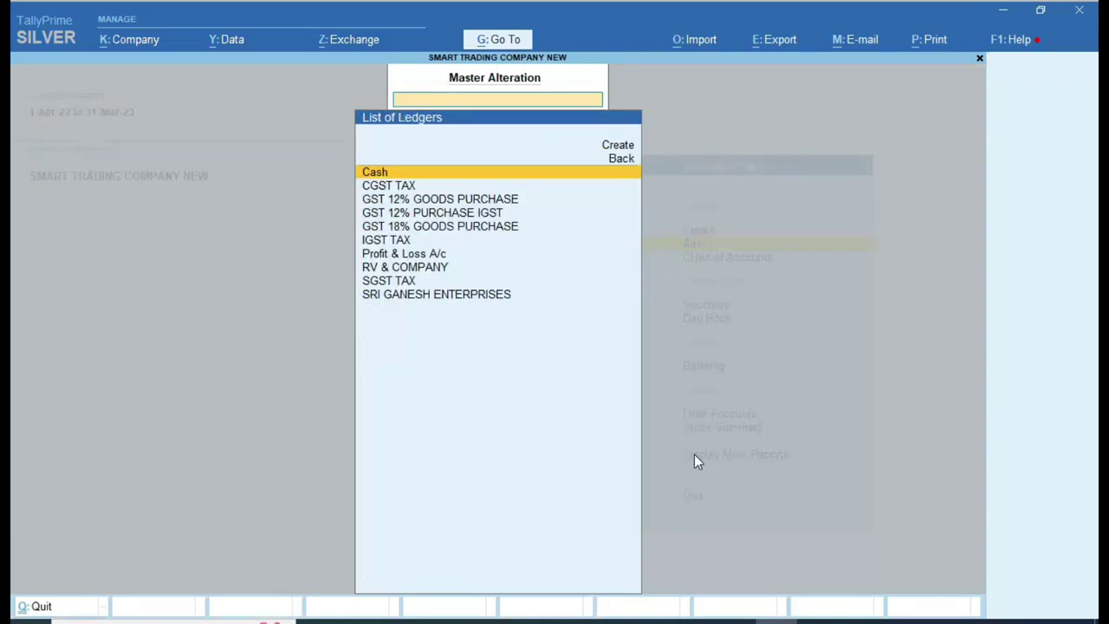
Open the SRI GANESH ENTERPRISES ledger and examine its mailing and tax registration details.
key(Down)
key(Down)
key(Down)
key(Down)
key(Down)
key(Down)
key(Down)
key(Down)
key(Down)
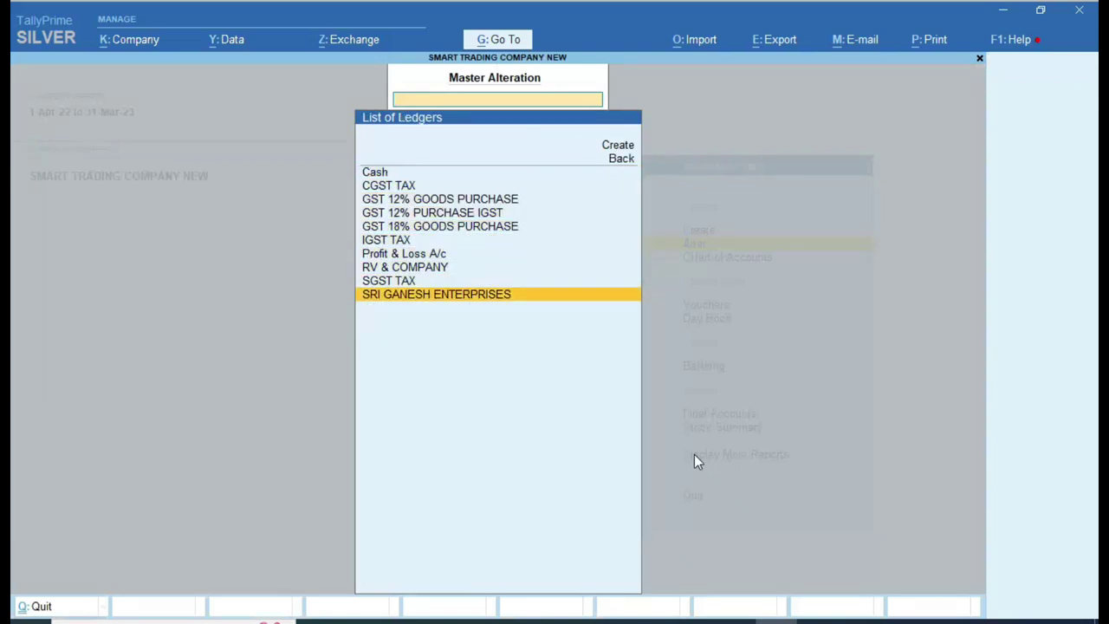
key(Return)
key(Return)
key(Return)
key(Return)
key(Return)
key(Return)
key(Return)
key(Return)
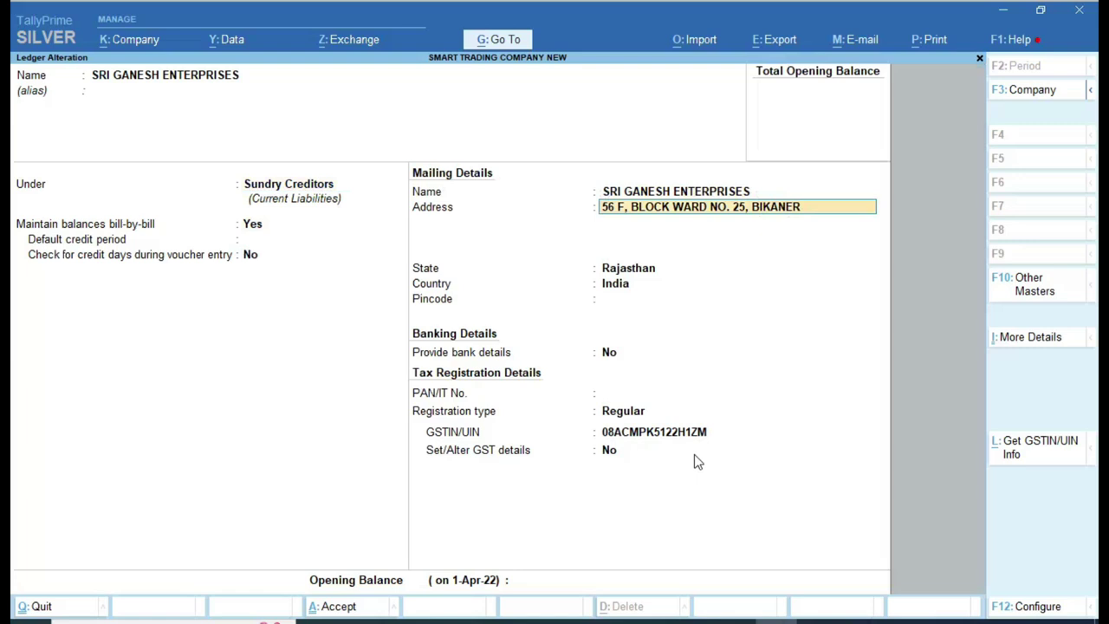
key(BackSpace)
key(ctrl+a)
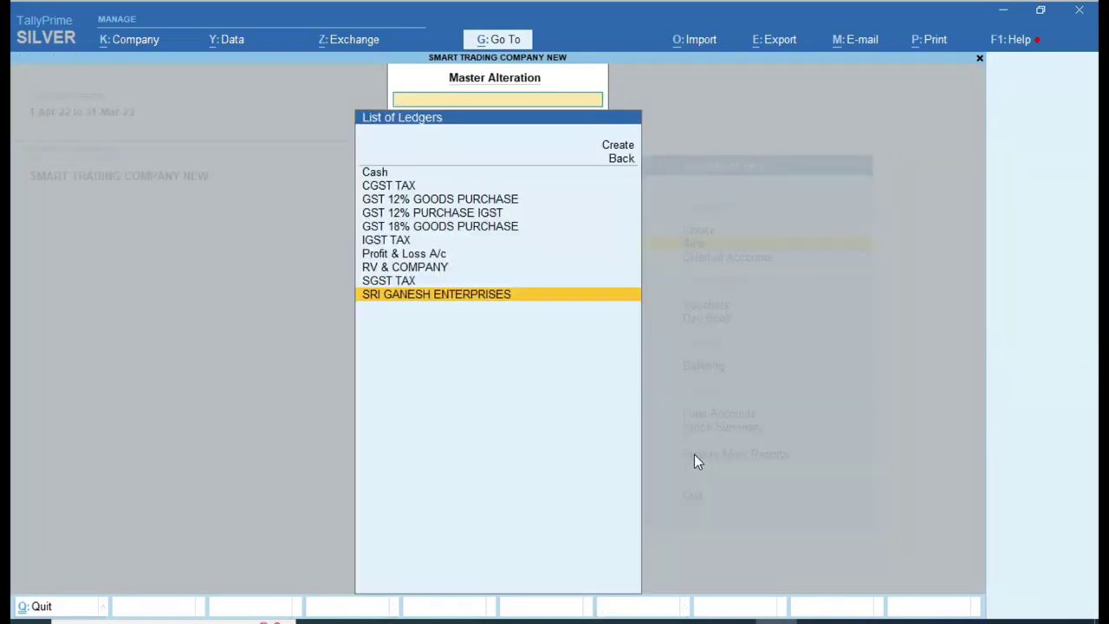
Start a new ledger named Nnn and place it under Sundry Debtors.
key(Up)
key(Up)
key(Up)
key(Up)
key(Up)
key(Up)
key(Up)
key(Up)
key(Up)
key(Up)
key(Up)
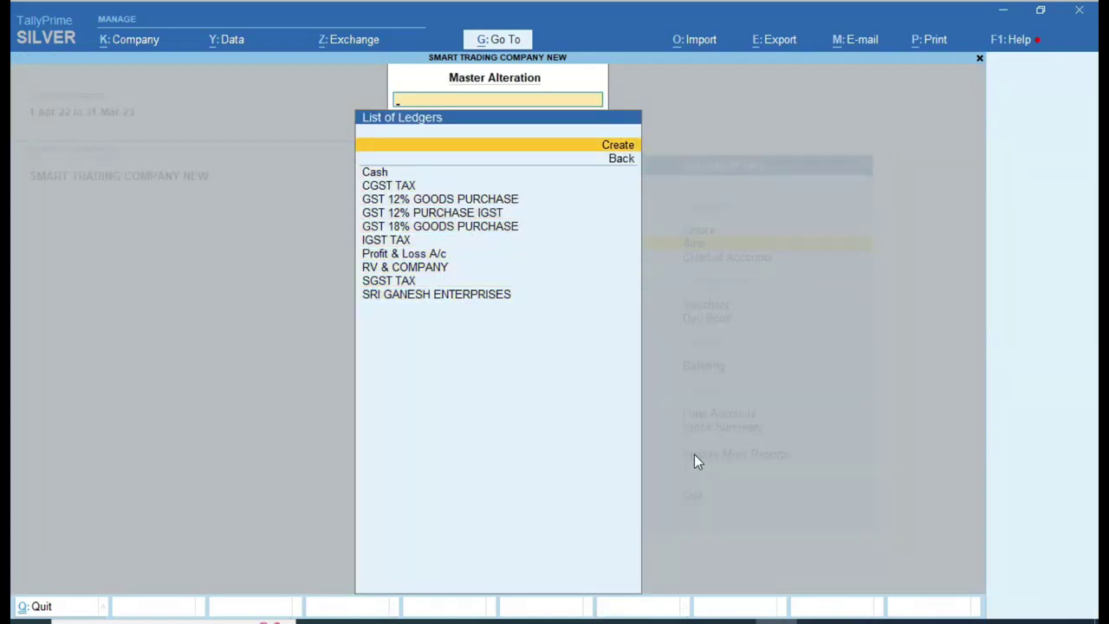
key(Return)
text(Nnn)
key(Return)
key(Return)
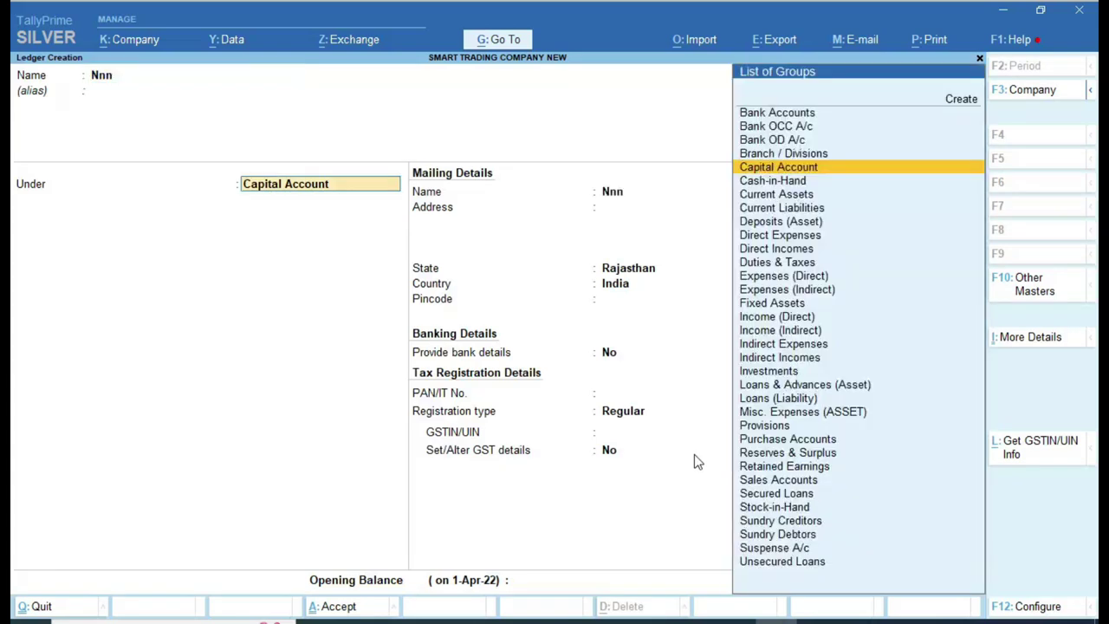
text(su)
key(Down)
key(Return)
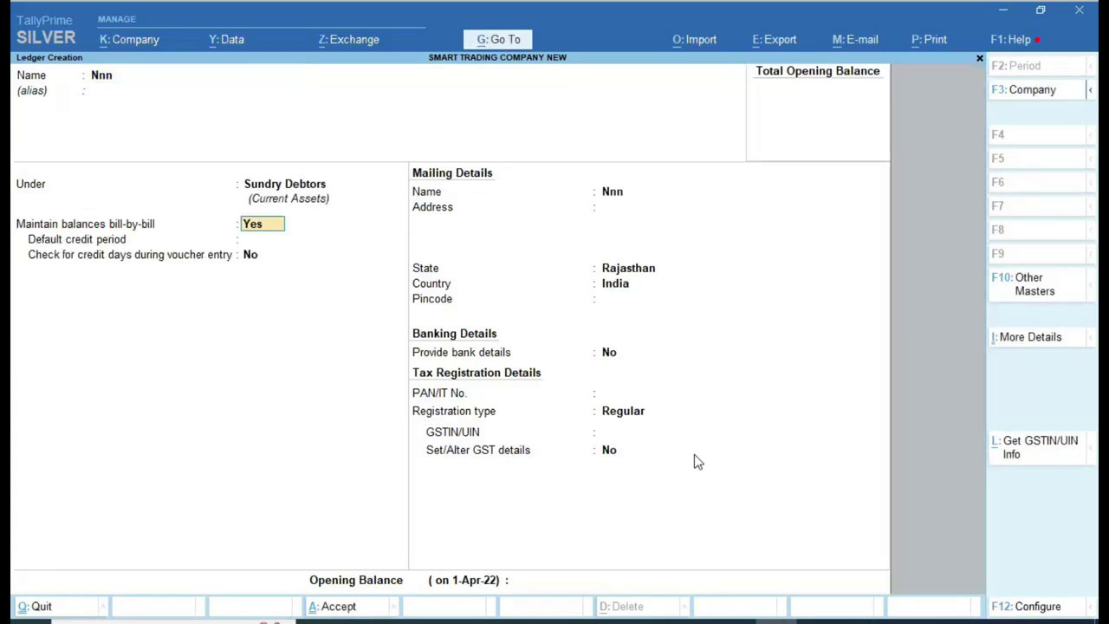
Set the Nnn ledger's registration type to Unregistered, leaving the remaining fields at their defaults, and save it.
key(Return)
key(Return)
key(Return)
key(Return)
key(Return)
key(Return)
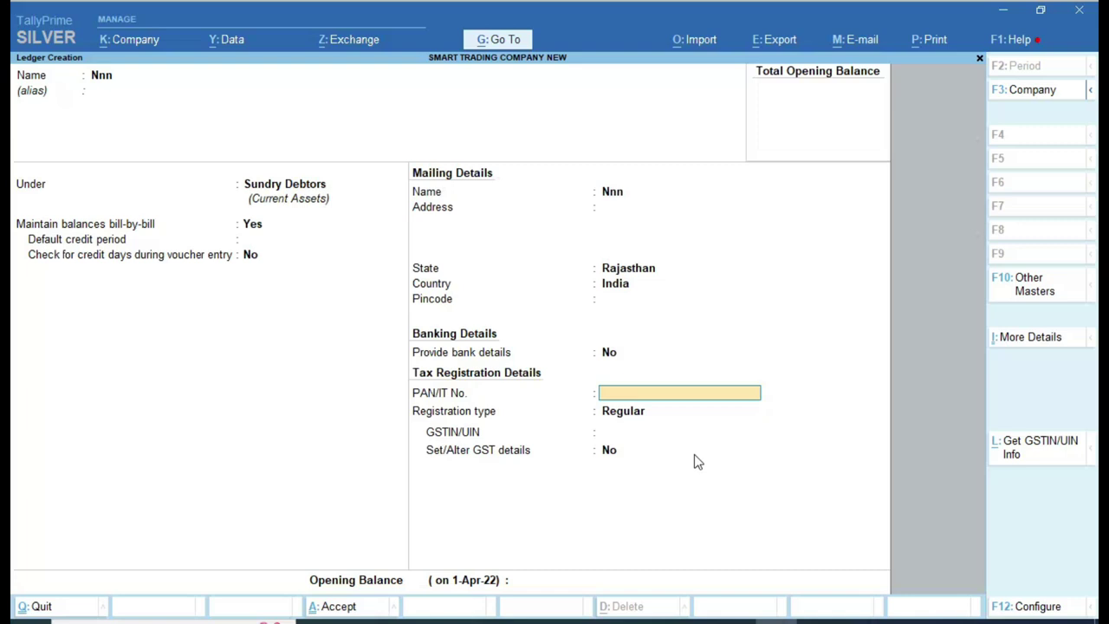
key(Return)
key(Down)
key(Return)
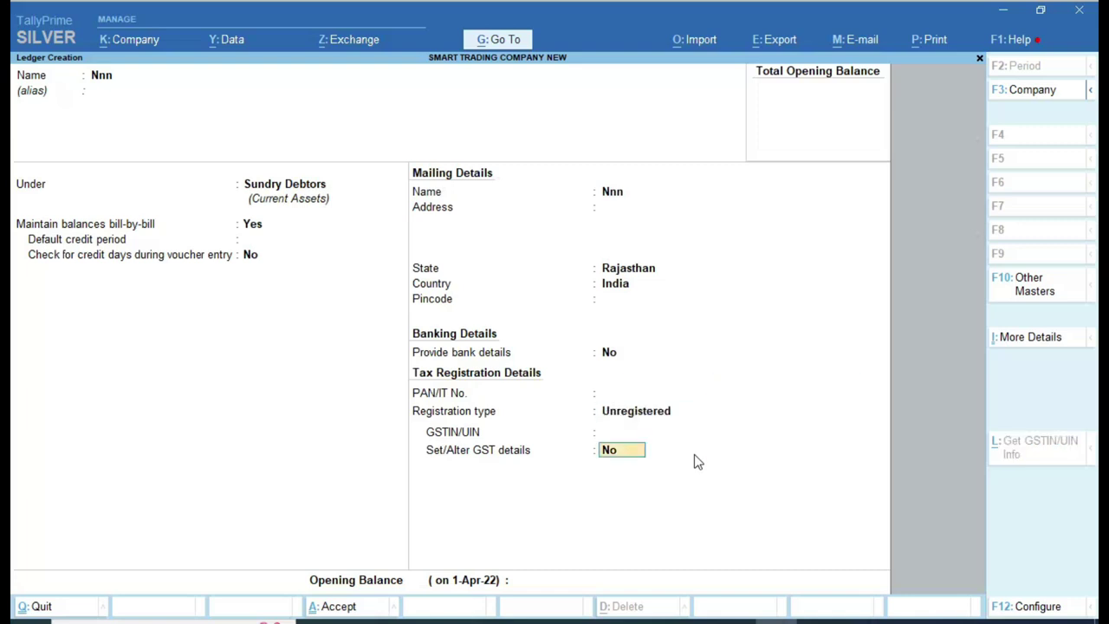
key(Return)
key(Return)
key(Return)
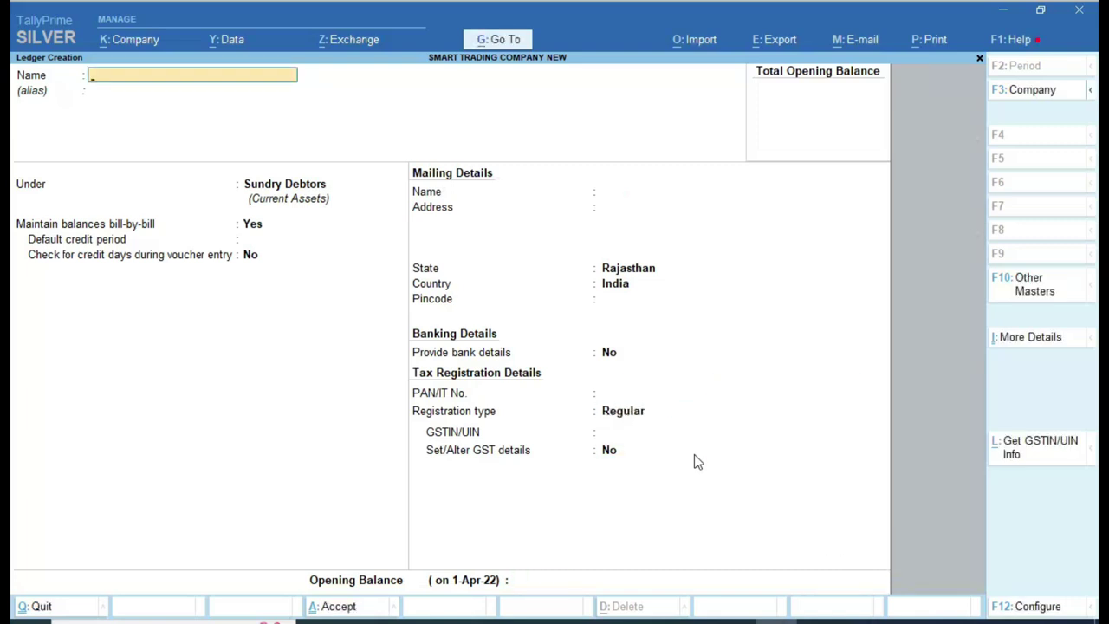
Leave ledger creation and open the Nnn ledger for alteration.
key(Escape)
key(Down)
key(Down)
key(Down)
key(Down)
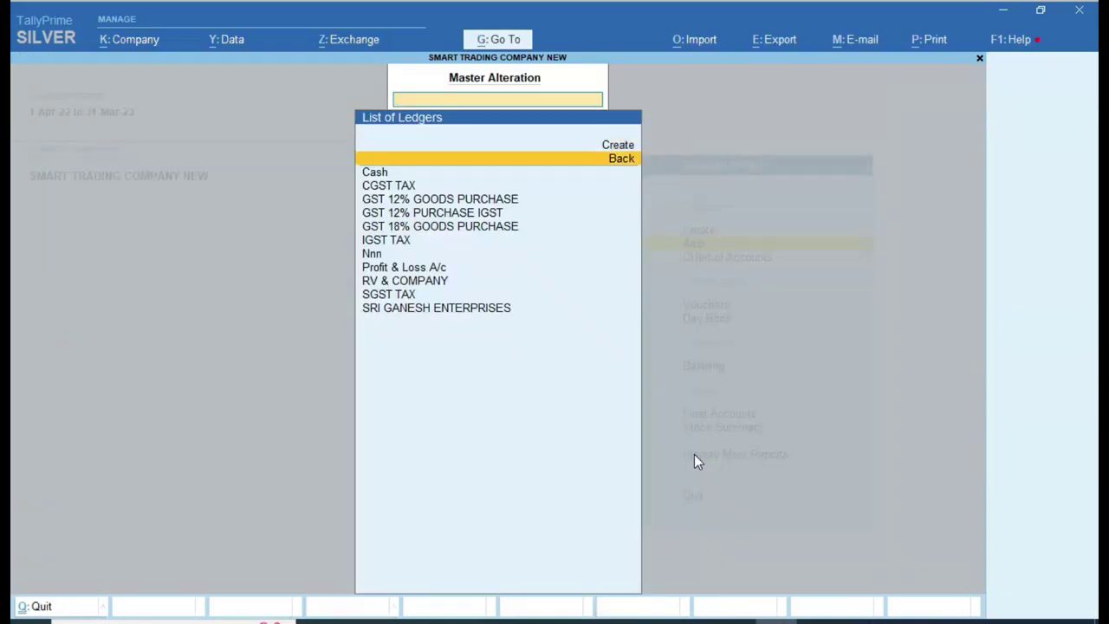
key(Down)
key(Down)
key(Down)
key(Down)
key(Return)
key(Return)
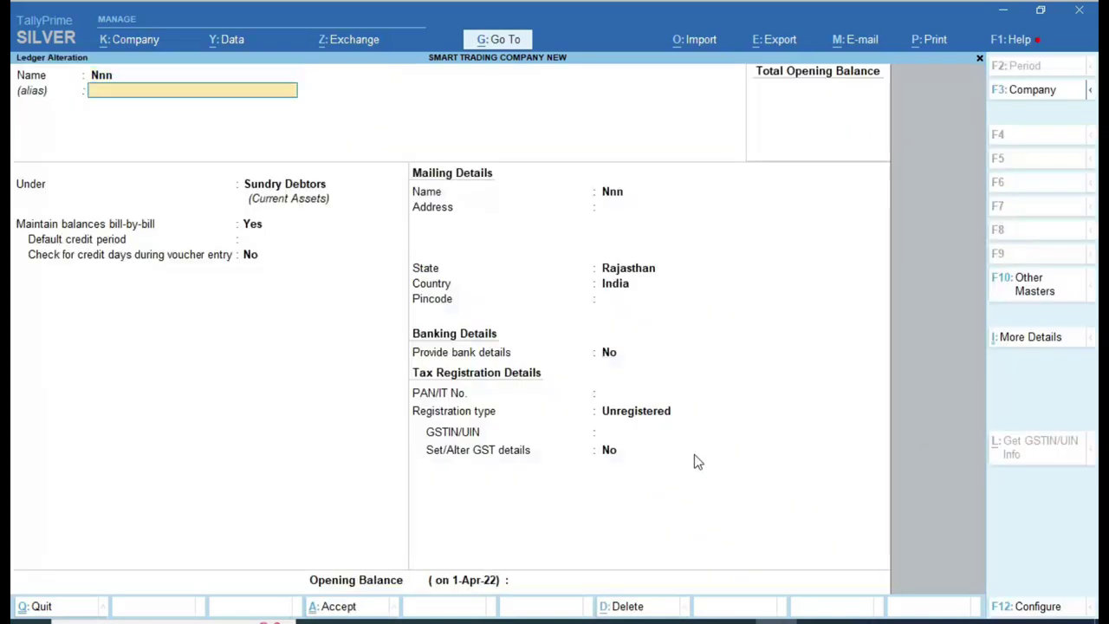
Set the Nnn ledger's registration type to Regular and enter a partial GSTIN/UIN, passing over the other fields.
key(Return)
key(Return)
key(Return)
key(Return)
key(Return)
key(Return)
key(Return)
key(Return)
key(Return)
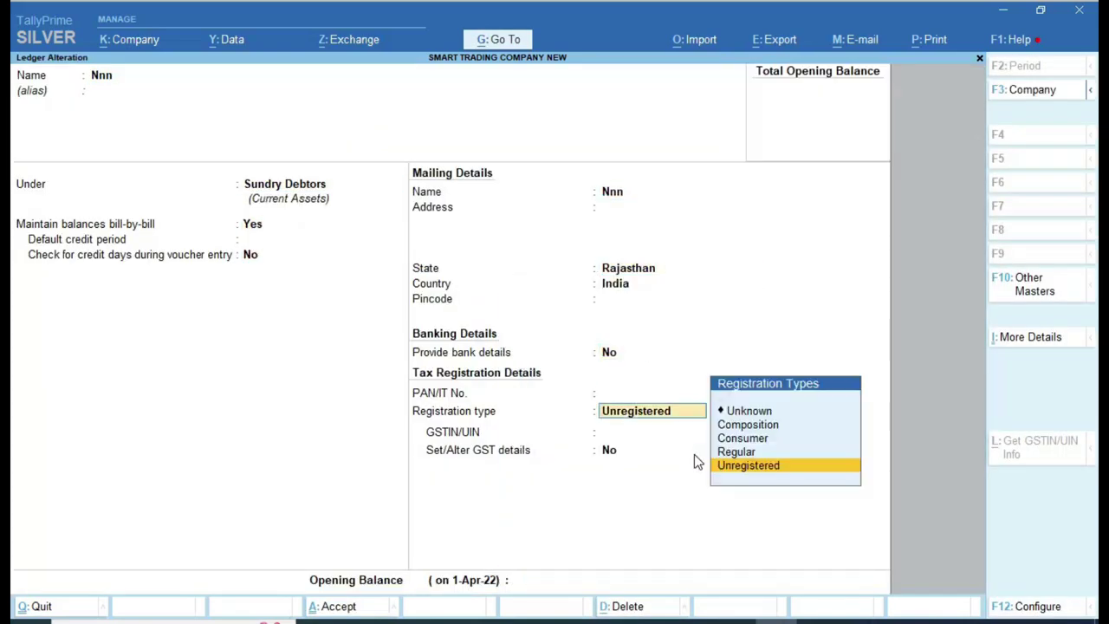
key(Up)
key(Return)
text(0)
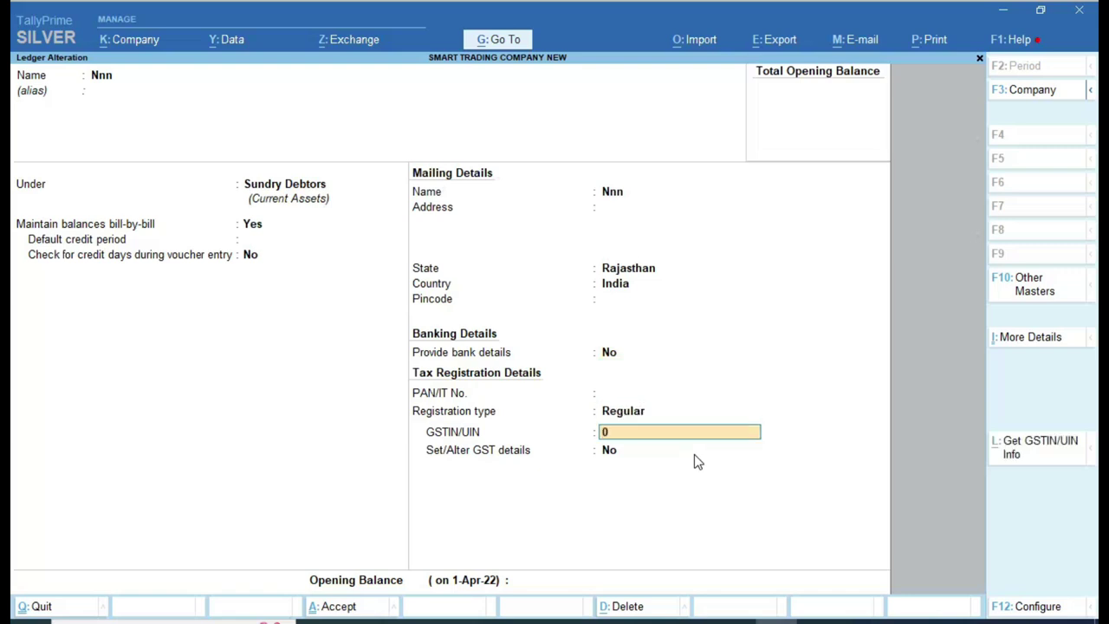
text(80)
key(Return)
key(Return)
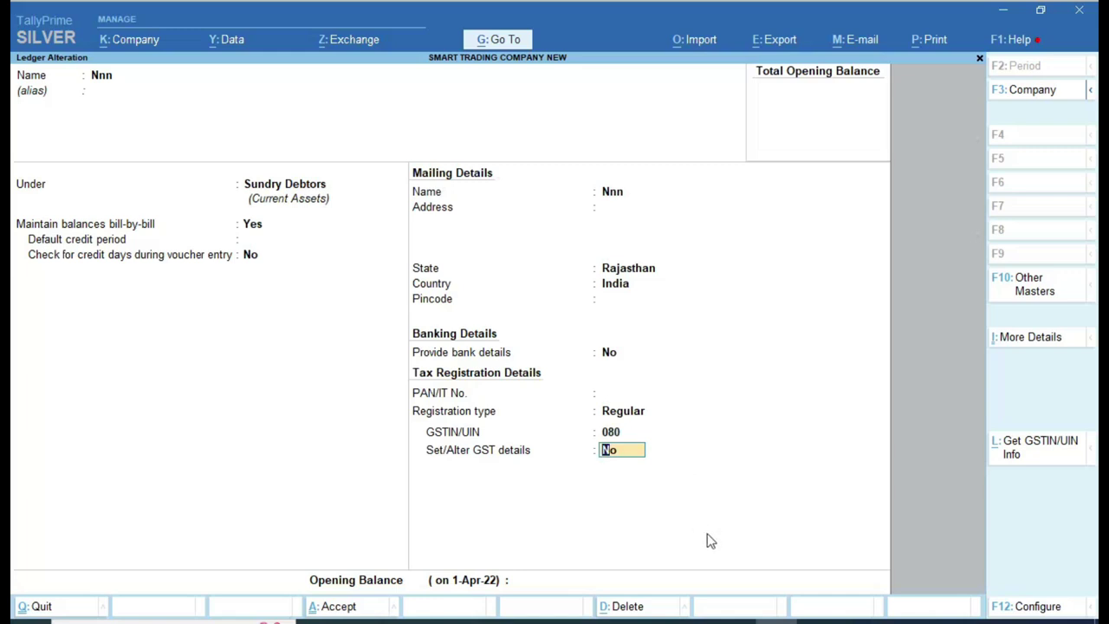
Switch to TallyPrime EDU and open the list of ledgers for alteration.
click(735, 621)
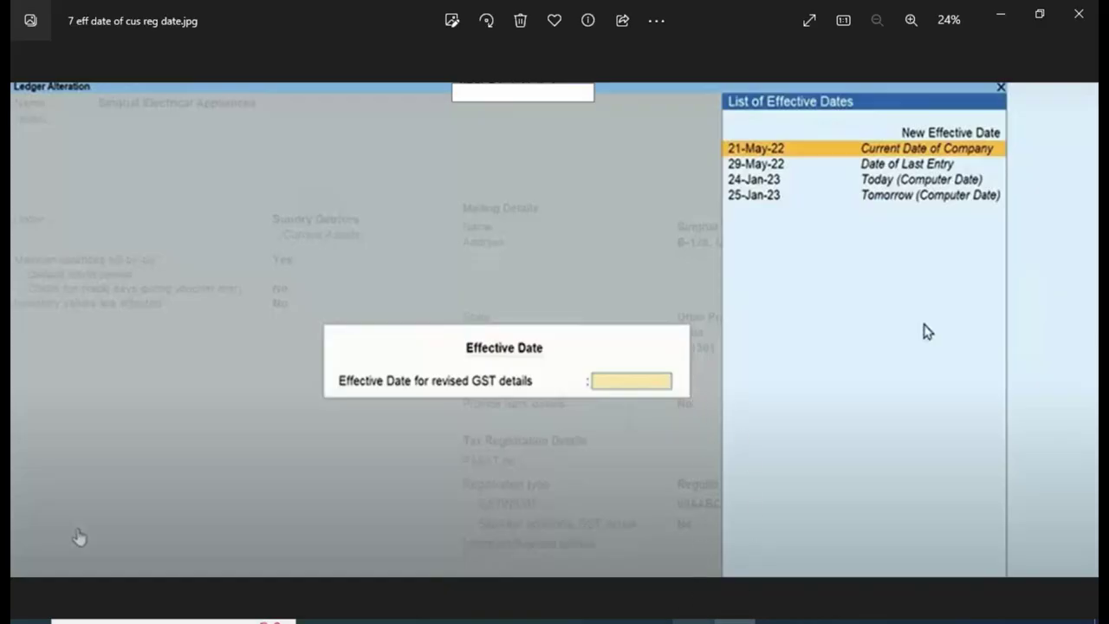
click(693, 620)
key(Escape)
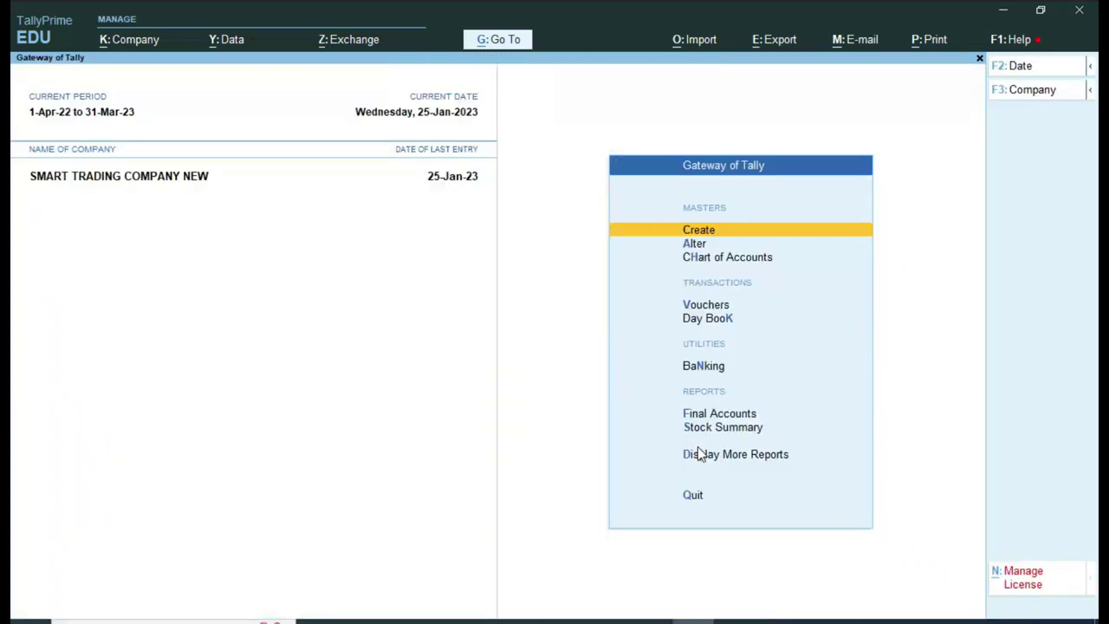
key(Down)
key(Return)
key(Down)
key(Down)
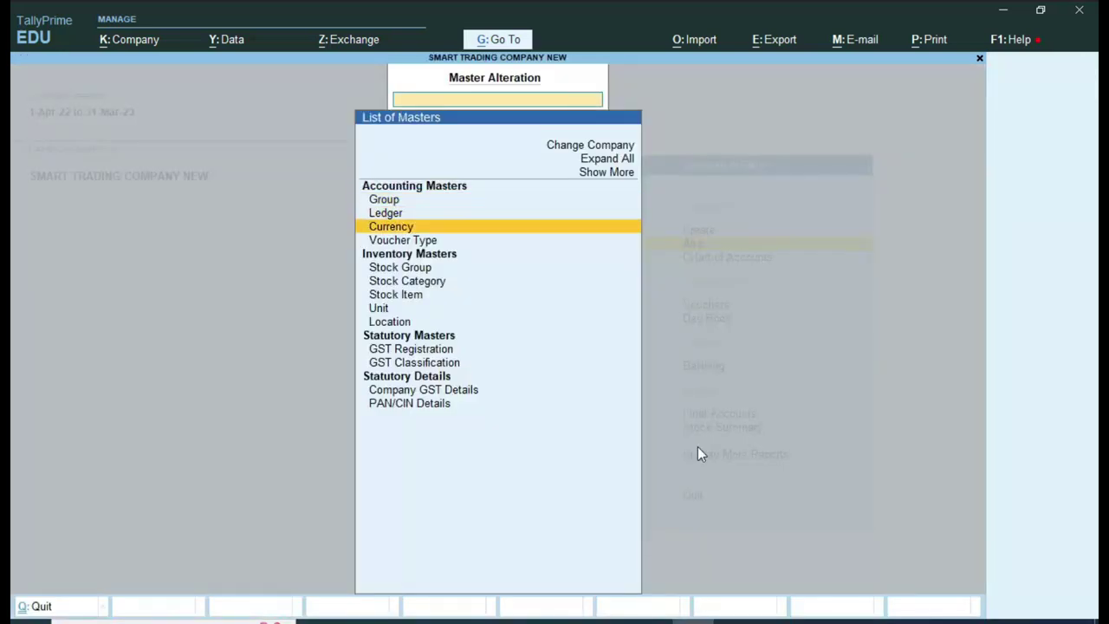
key(Up)
key(Return)
key(Down)
key(Down)
key(Down)
key(Down)
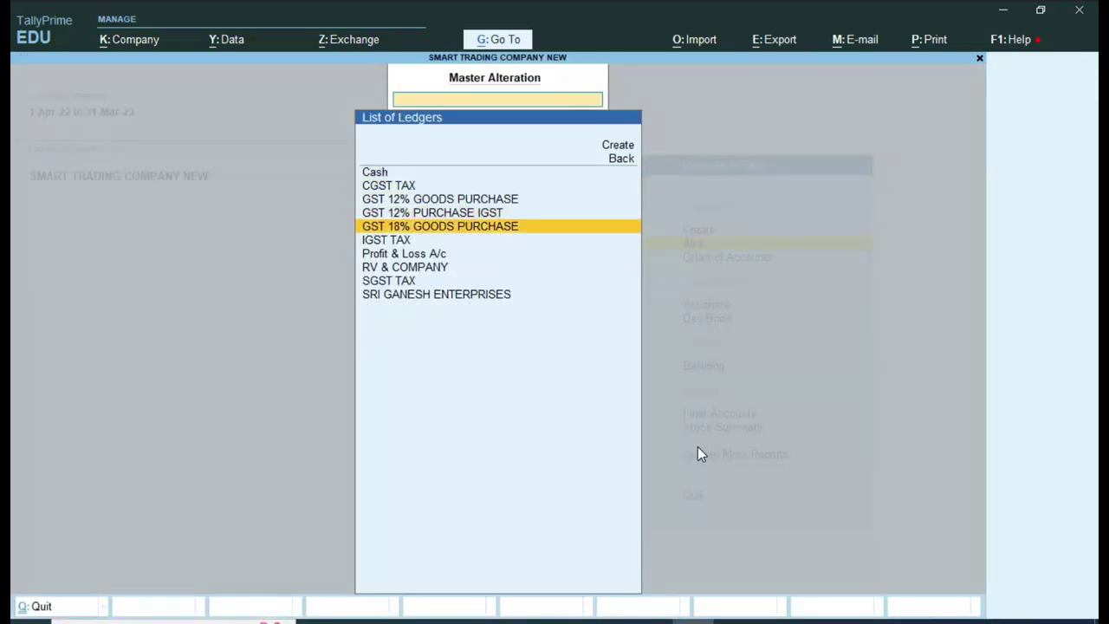
key(Up)
key(Up)
key(Up)
key(Up)
key(Up)
key(Up)
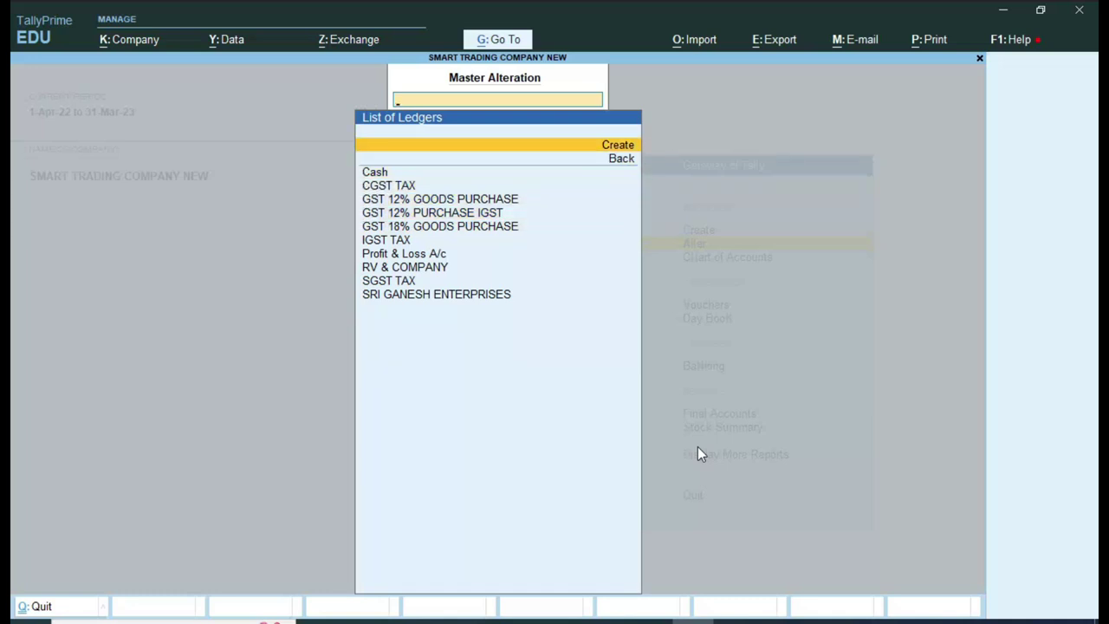
key(Return)
key(Escape)
Open the RV & COMPANY ledger, examine its tax registration details, and leave it without changes.
key(Down)
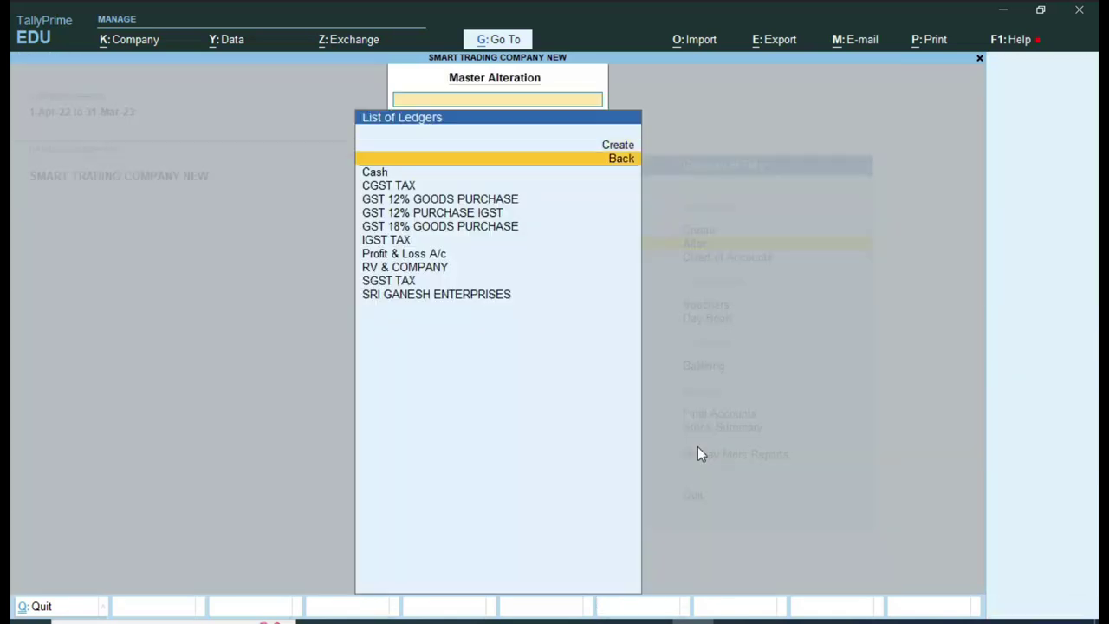
key(Down)
key(Down)
key(Down)
key(Down)
key(Down)
key(Down)
key(Down)
key(Down)
key(Return)
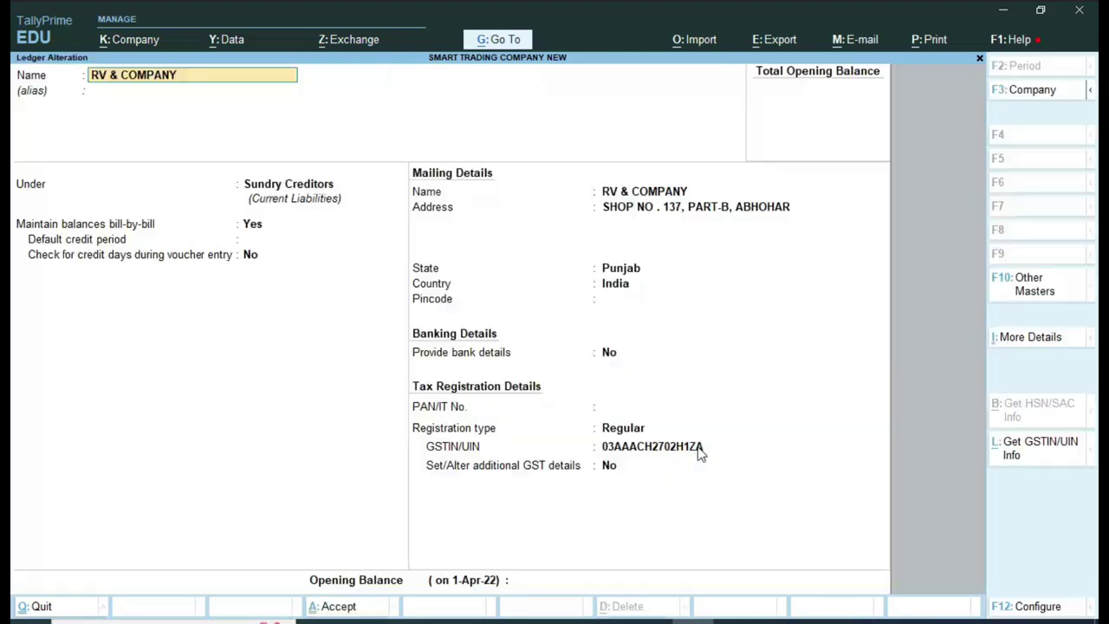
key(Escape)
key(Escape)
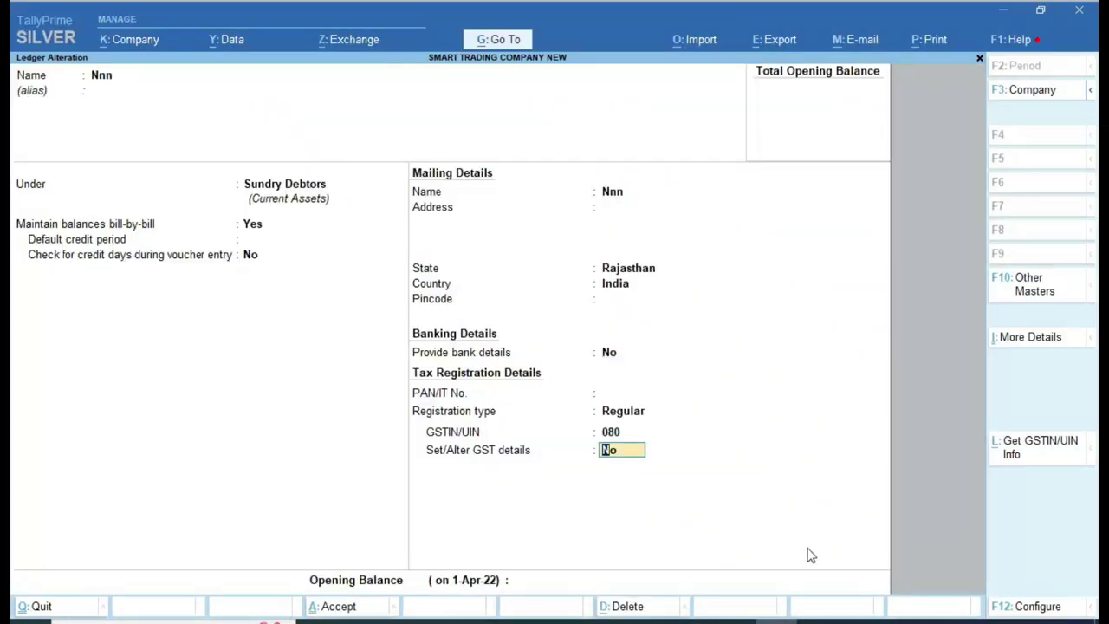
In TallyPrime Silver, set the Nnn ledger's registration type back to Unregistered and leave the ledger.
key(Up)
key(Up)
key(Up)
key(Down)
key(Down)
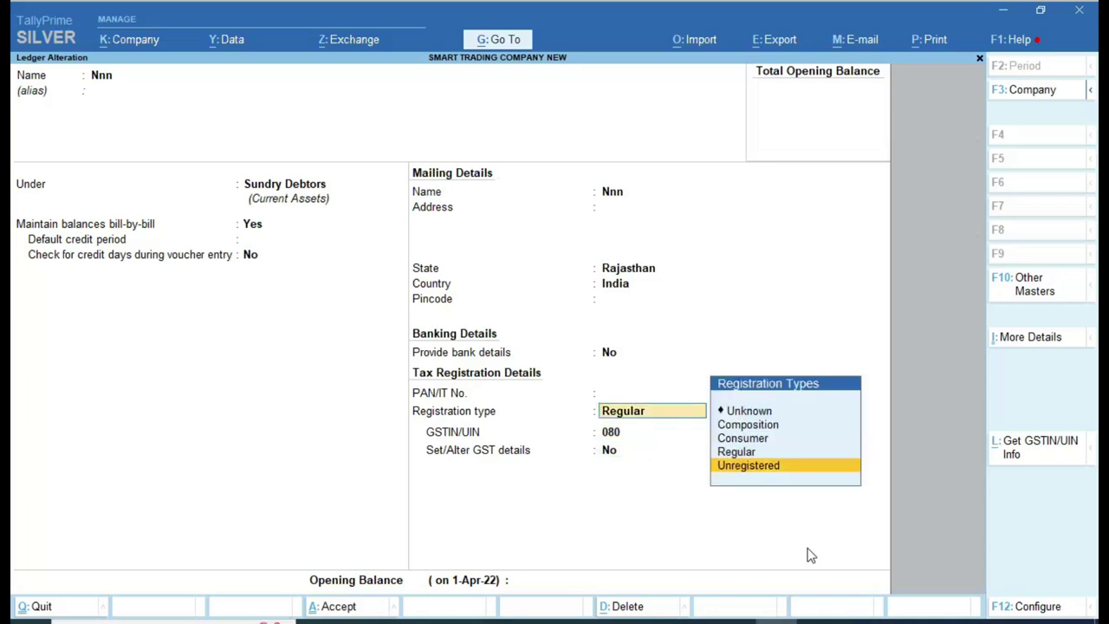
key(Return)
key(Return)
key(Return)
key(Escape)
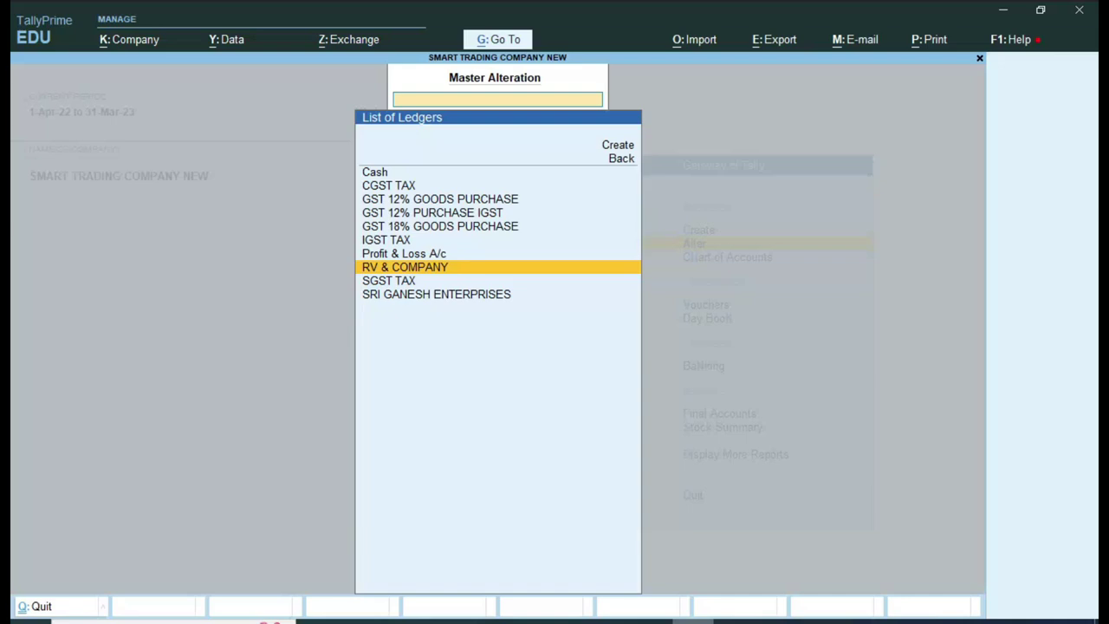
Switch to TallyPrime EDU, reopen the list of ledgers for alteration, and start creating a ledger.
key(Escape)
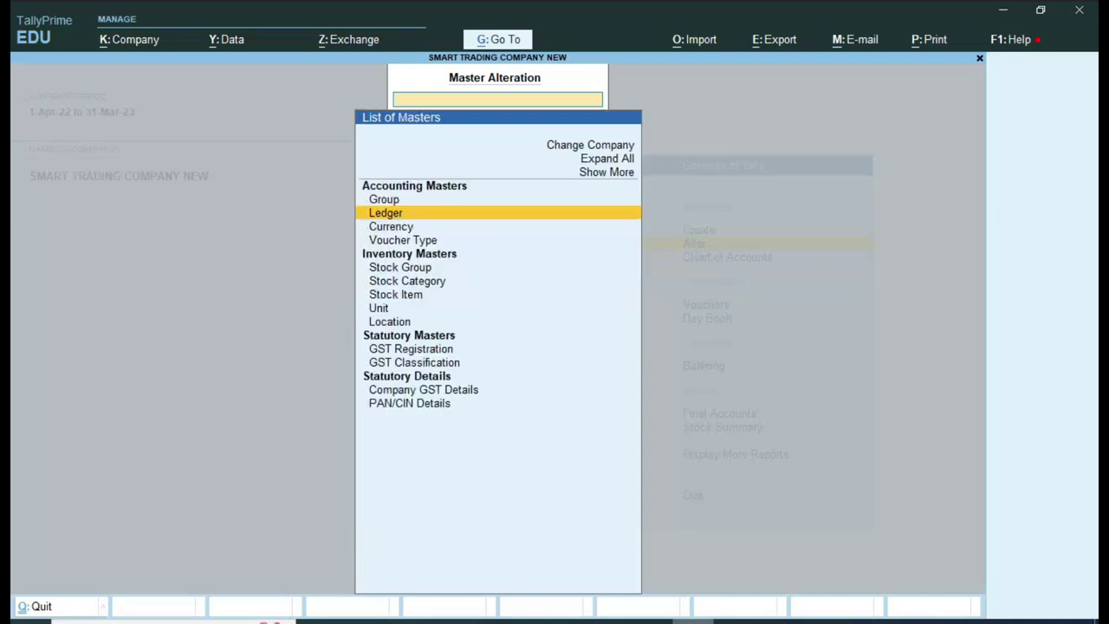
key(Escape)
key(Escape)
key(Escape)
key(Return)
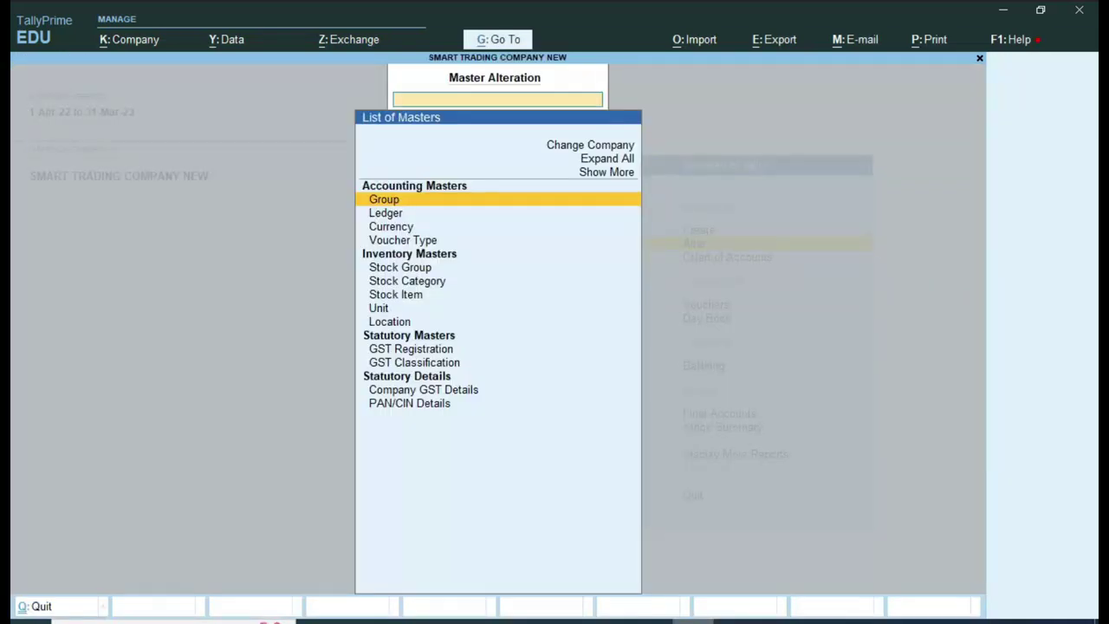
key(Down)
key(Return)
key(Down)
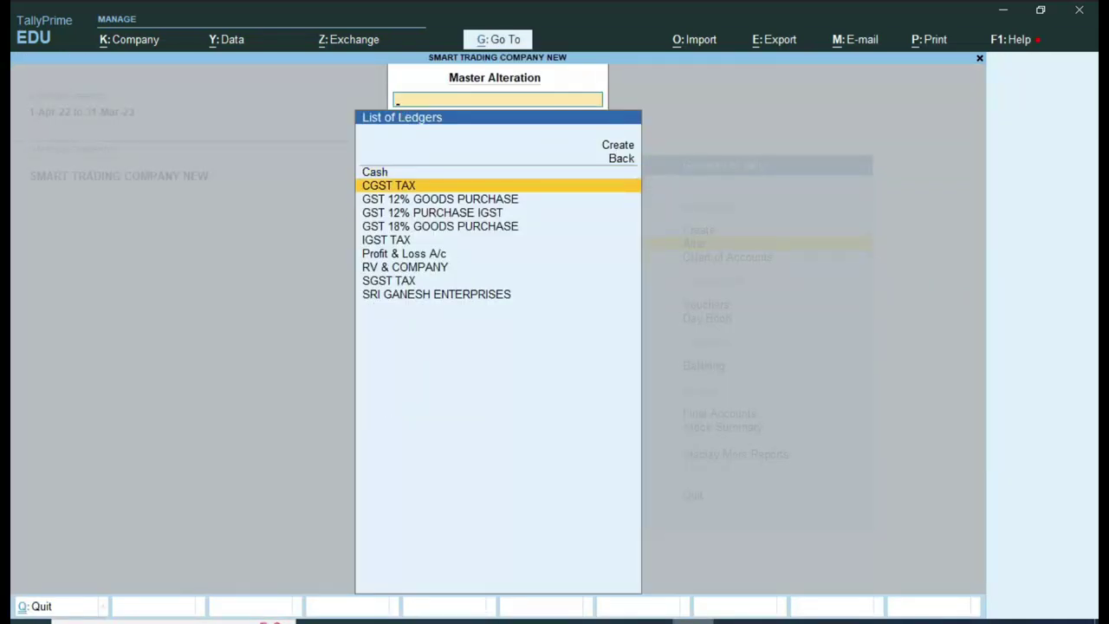
key(Up)
key(Up)
key(Up)
key(Return)
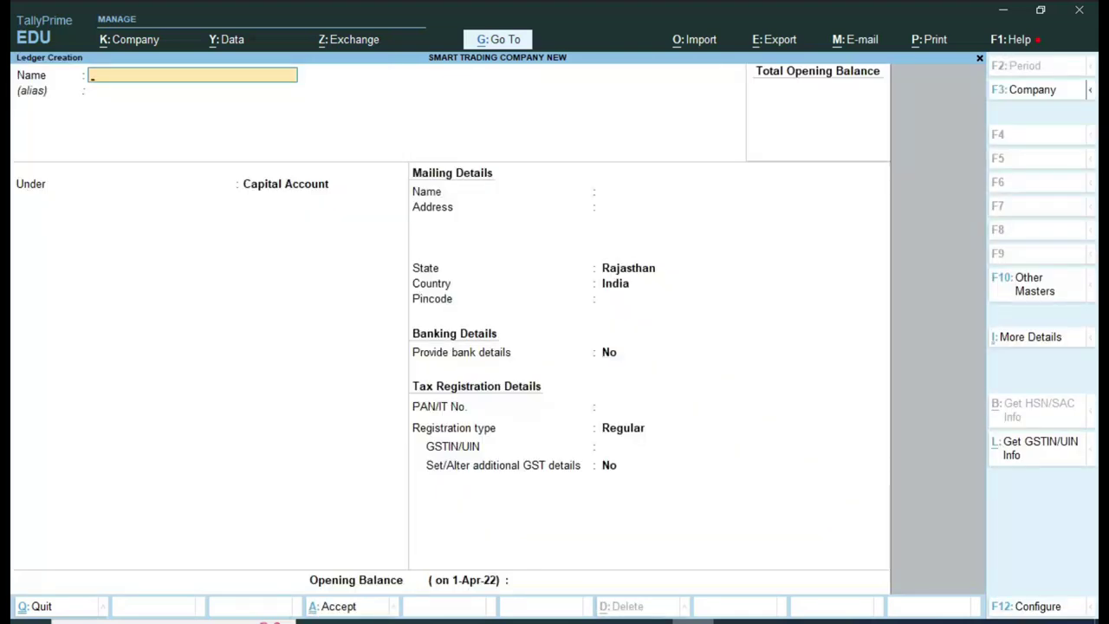
Name the ledger New and place it under Sundry Debtors.
text(New)
key(Return)
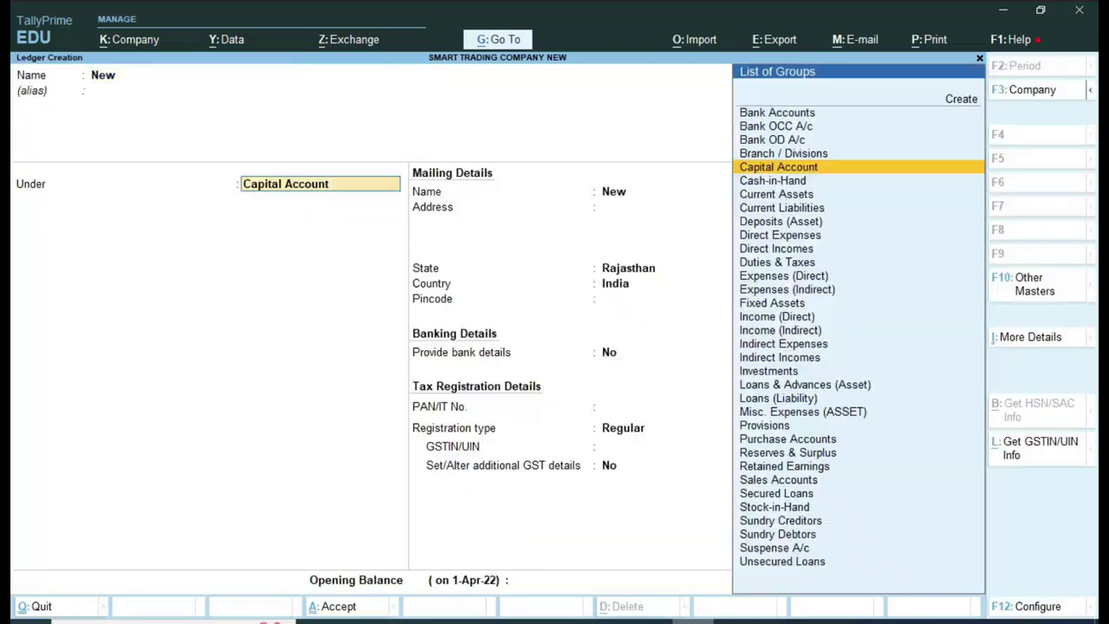
key(Return)
key(BackSpace)
text(Sun)
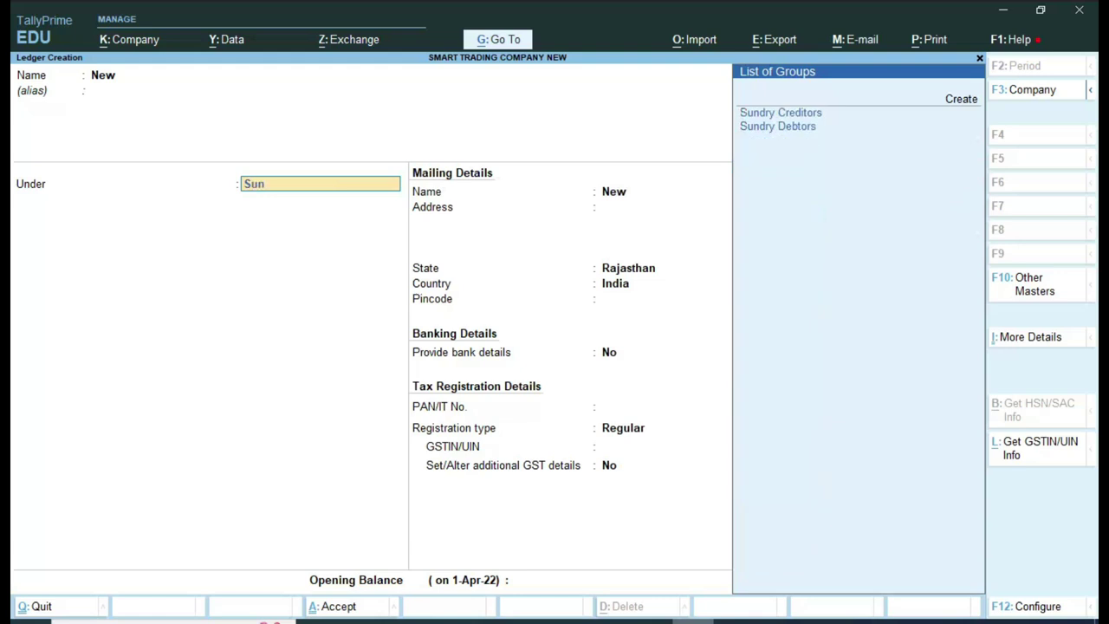
key(Down)
key(Return)
Set the New ledger's registration type to Unregistered/Consumer, keep the other defaults, save it, and leave ledger creation.
key(Return)
key(Return)
key(Return)
key(Return)
key(Return)
key(Return)
key(Return)
key(Return)
key(Return)
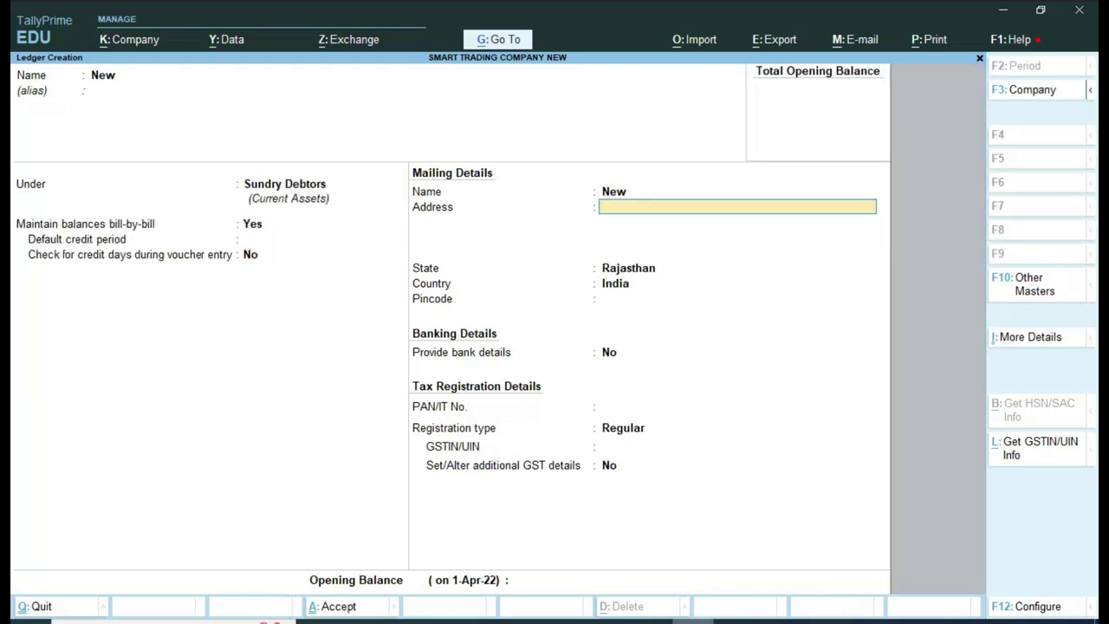
key(Down)
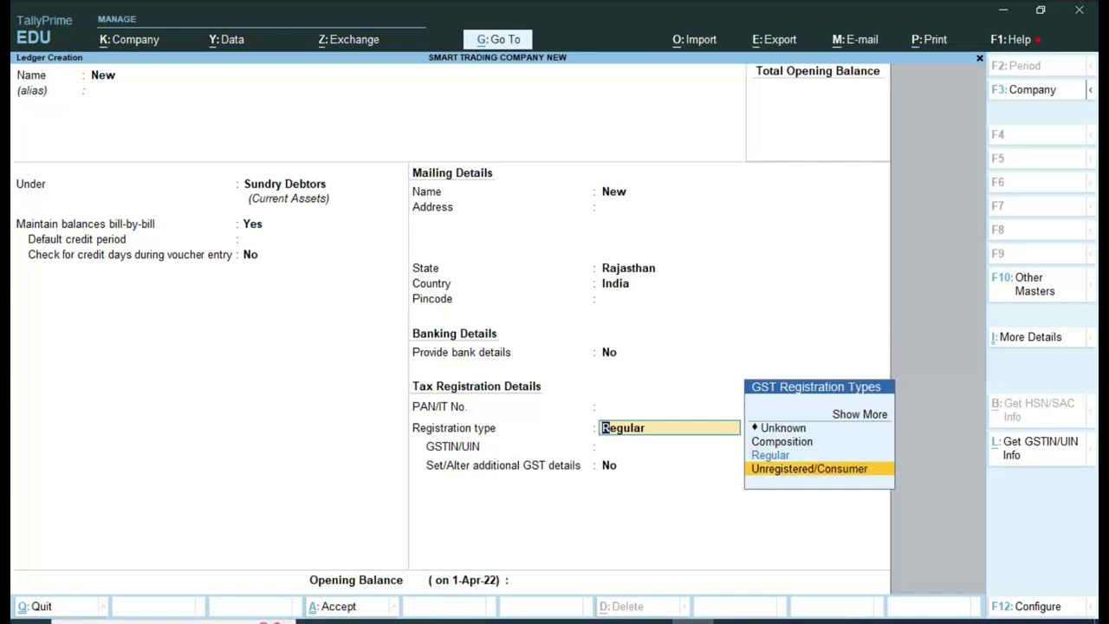
key(ctrl)
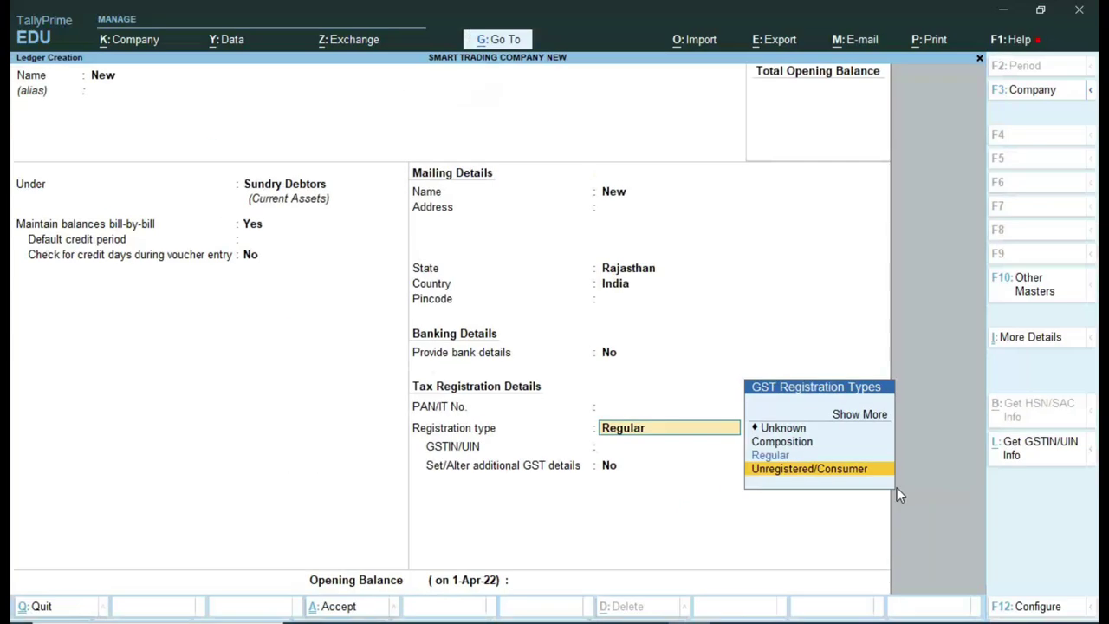
key(Return)
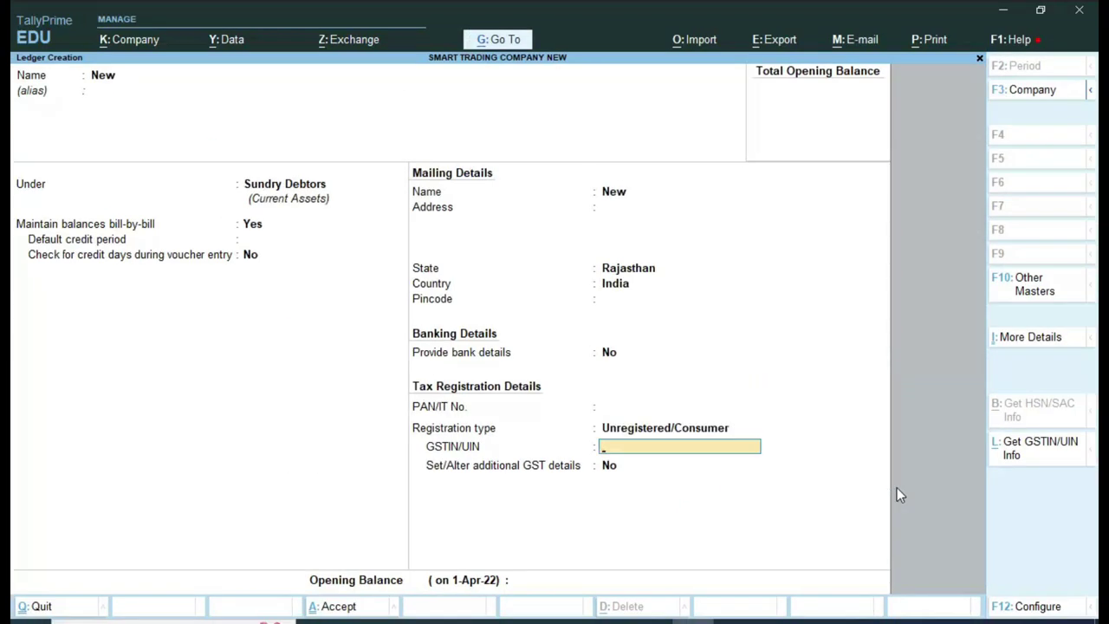
key(Return)
key(Return)
key(Return)
key(Return)
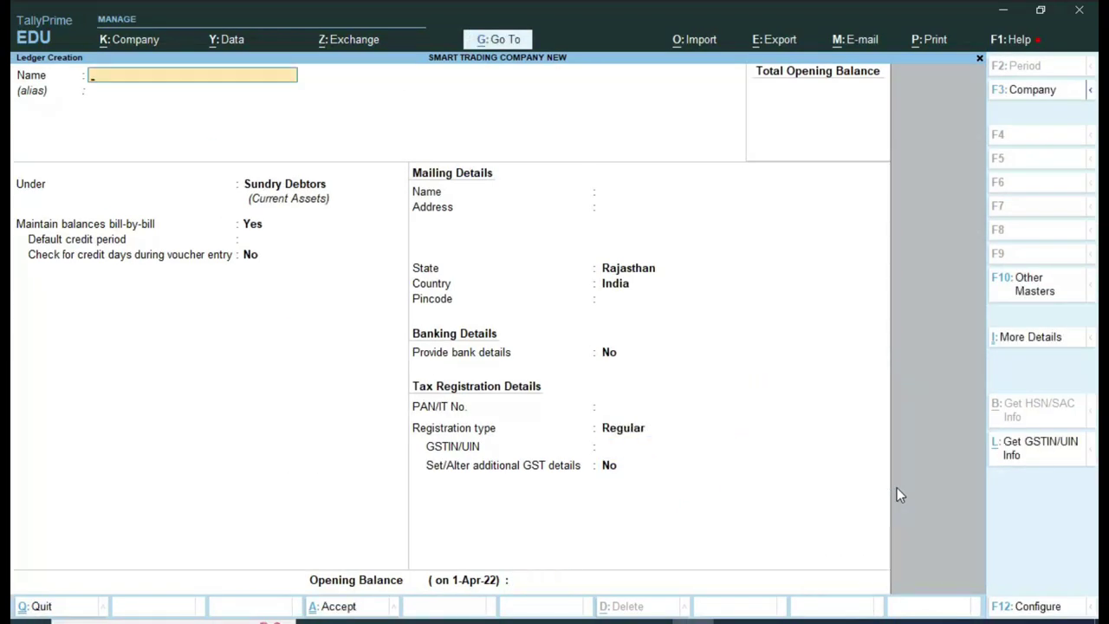
key(Escape)
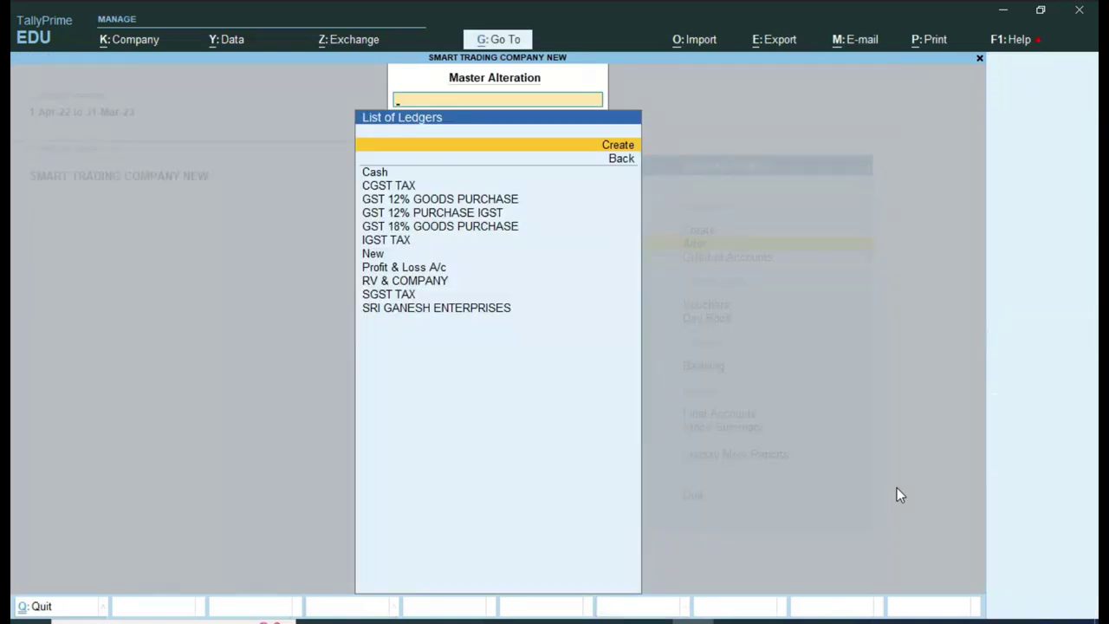
Open the New ledger from the list of ledgers for alteration.
key(Down)
key(Down)
key(Down)
key(Down)
key(Down)
key(Down)
key(Down)
key(Down)
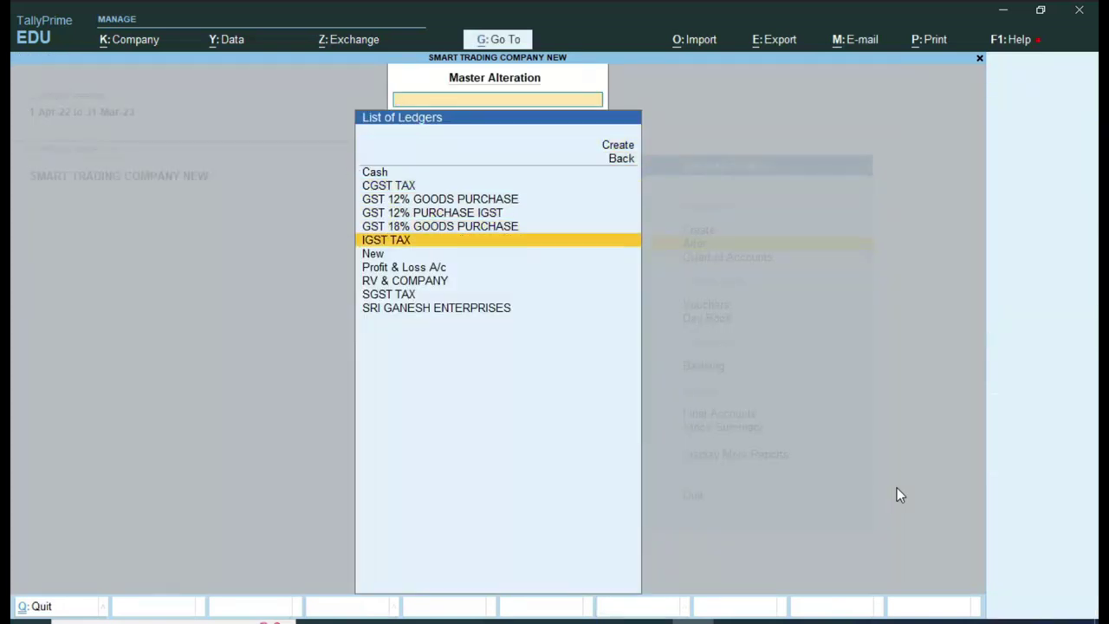
key(Return)
Set the New ledger's registration type to Regular and enter a partial GSTIN/UIN.
key(Return)
key(Return)
key(Return)
key(Return)
key(Return)
key(Return)
key(Return)
key(Return)
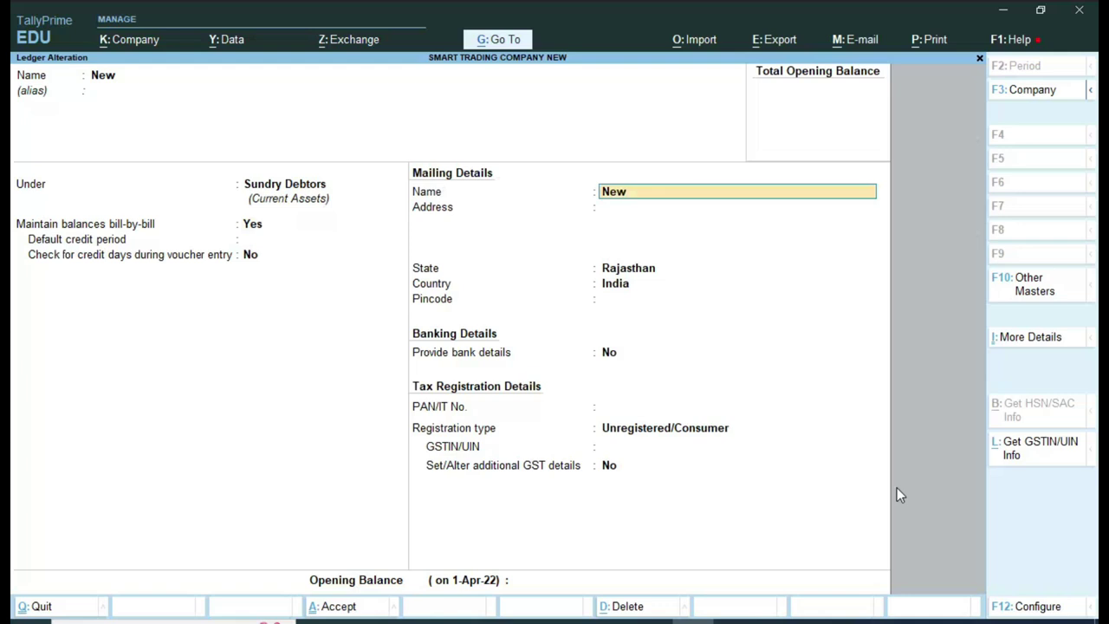
key(Return)
key(Return)
key(Return)
key(Return)
key(Return)
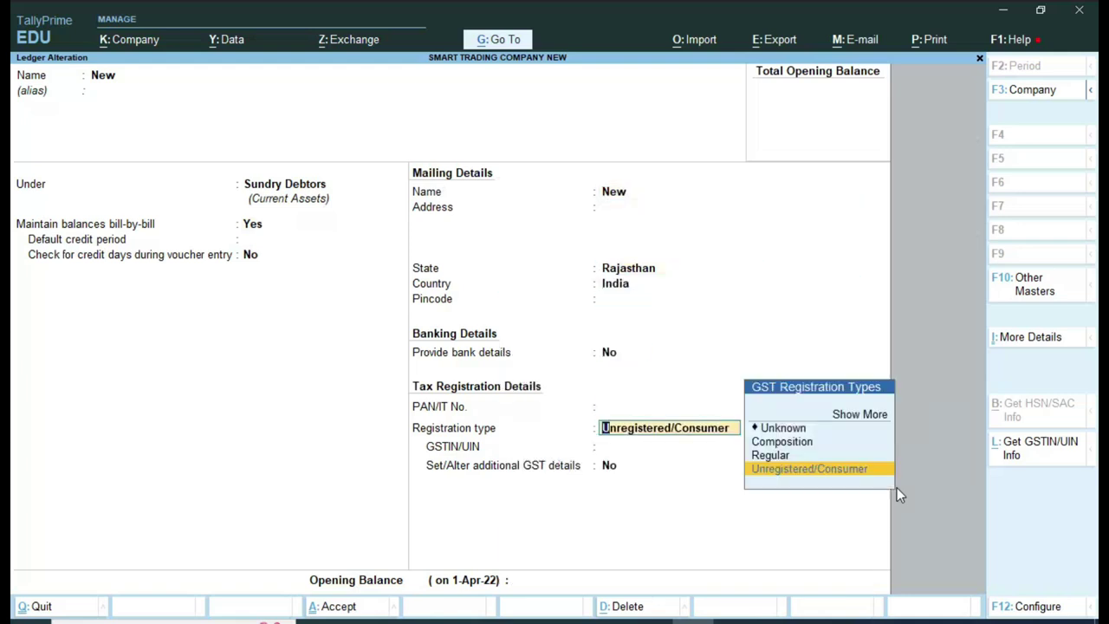
key(Up)
key(Return)
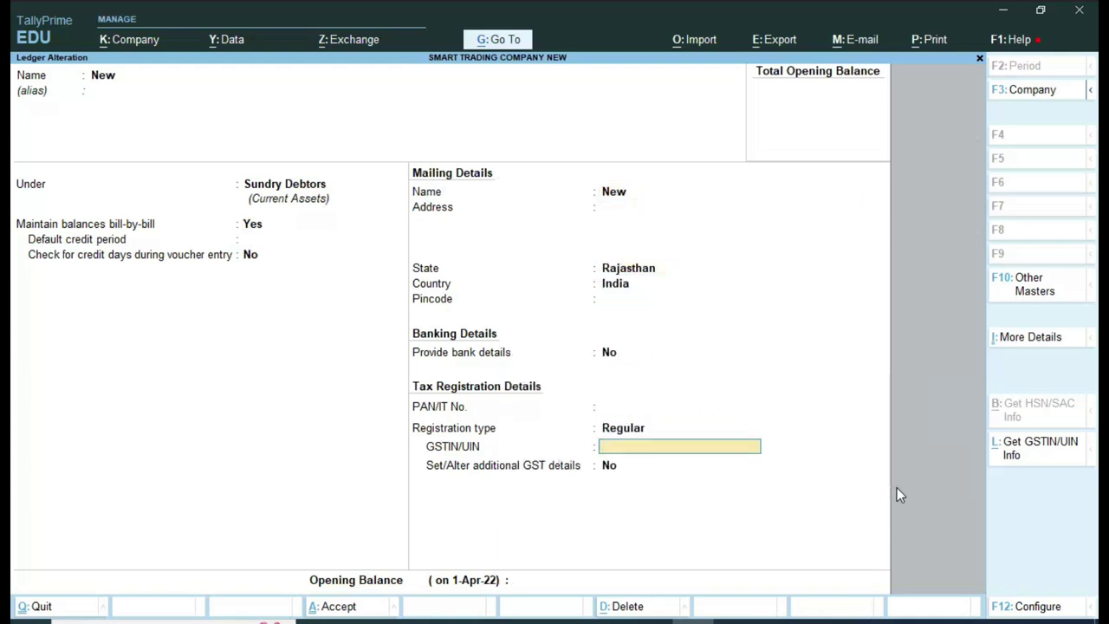
text(08)
key(Return)
key(Return)
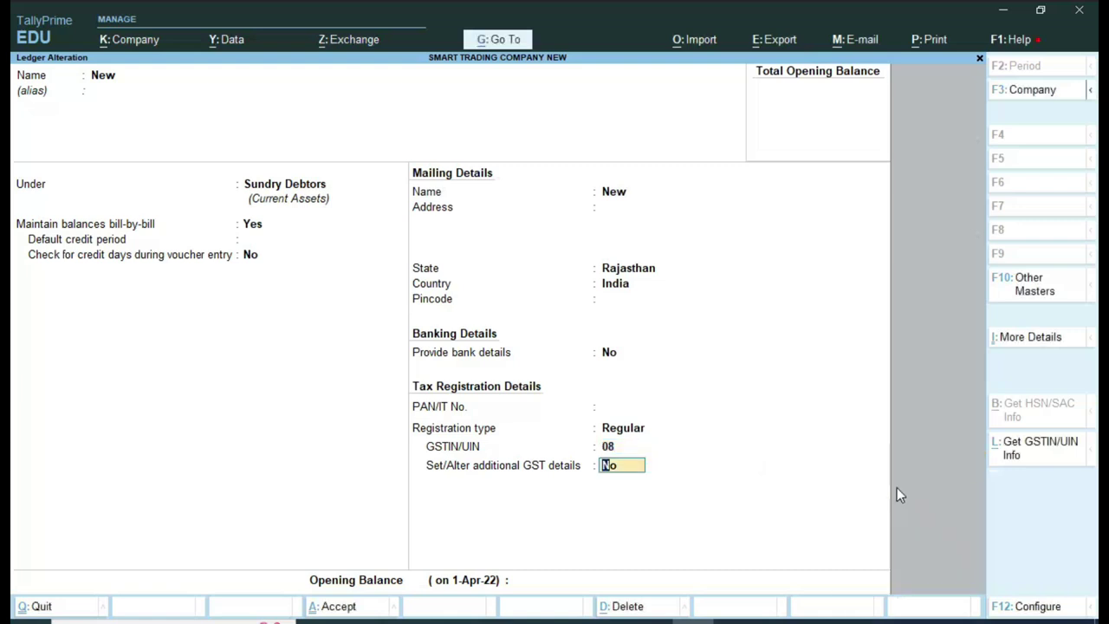
Choose New Effective Date for the ledger's revised GST details, opening the date entry.
key(y)
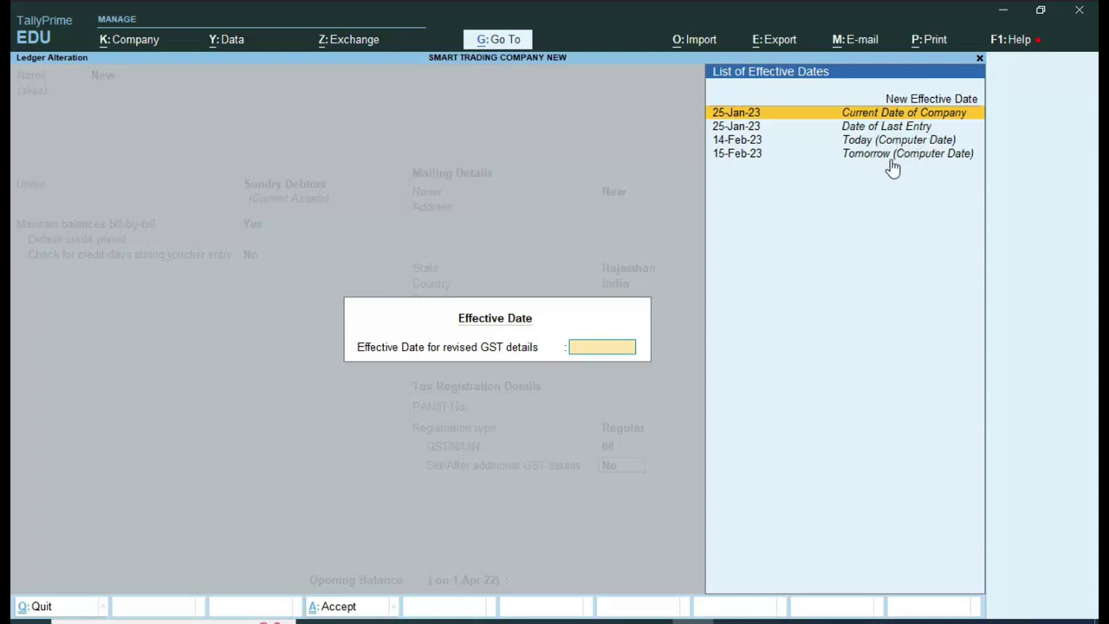
key(Up)
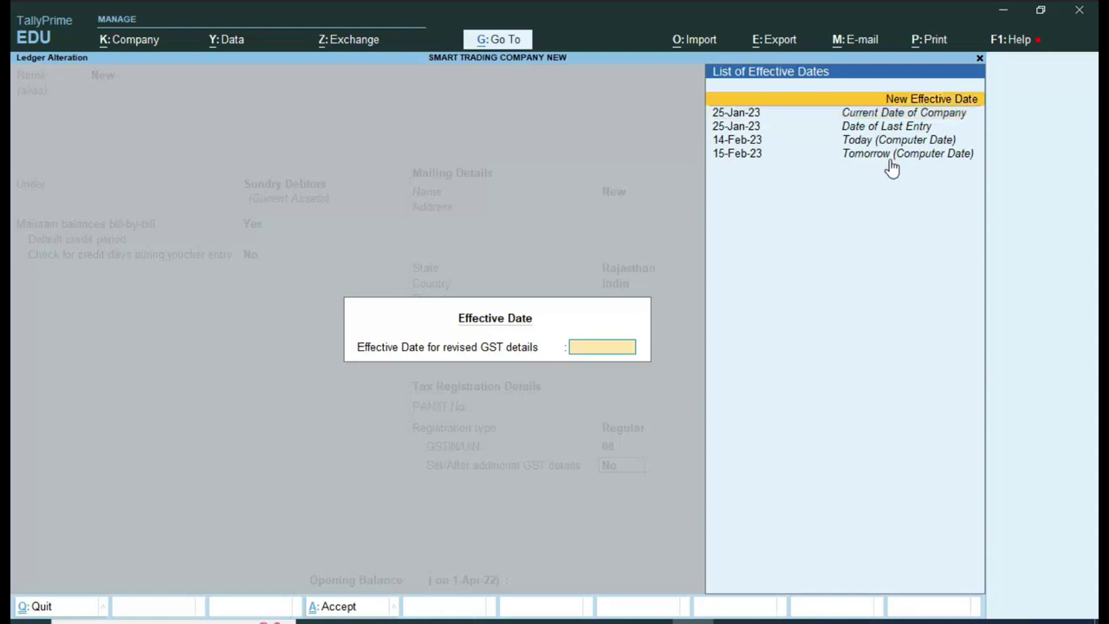
key(Return)
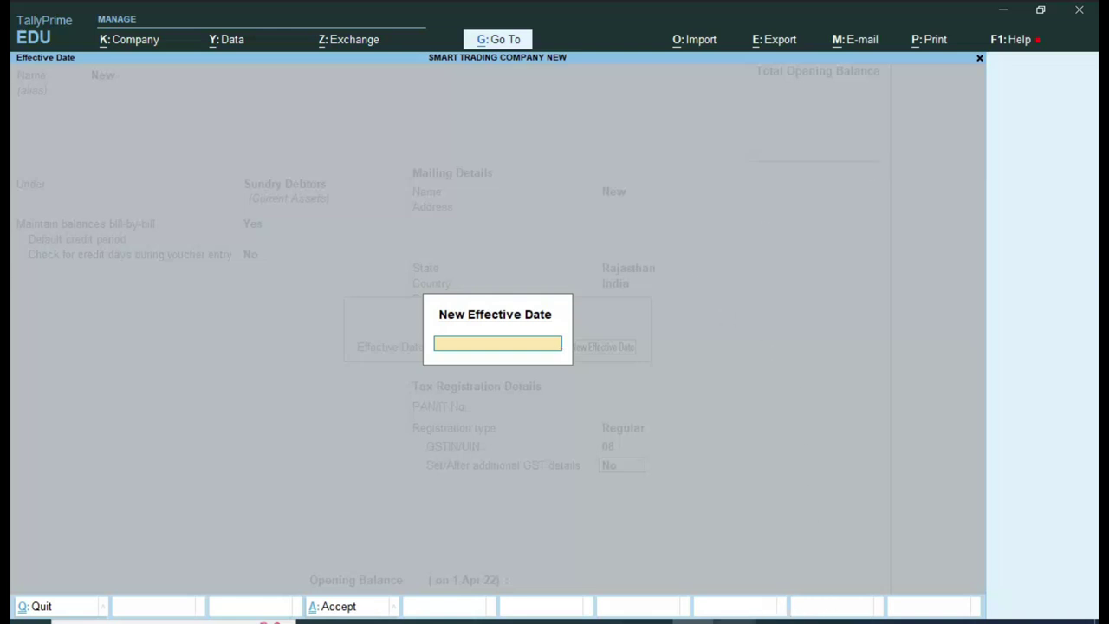
Switch to the image viewer and examine the screenshot comparing reconciled and unreconciled GST values in books and portal.
key(alt+Tab)
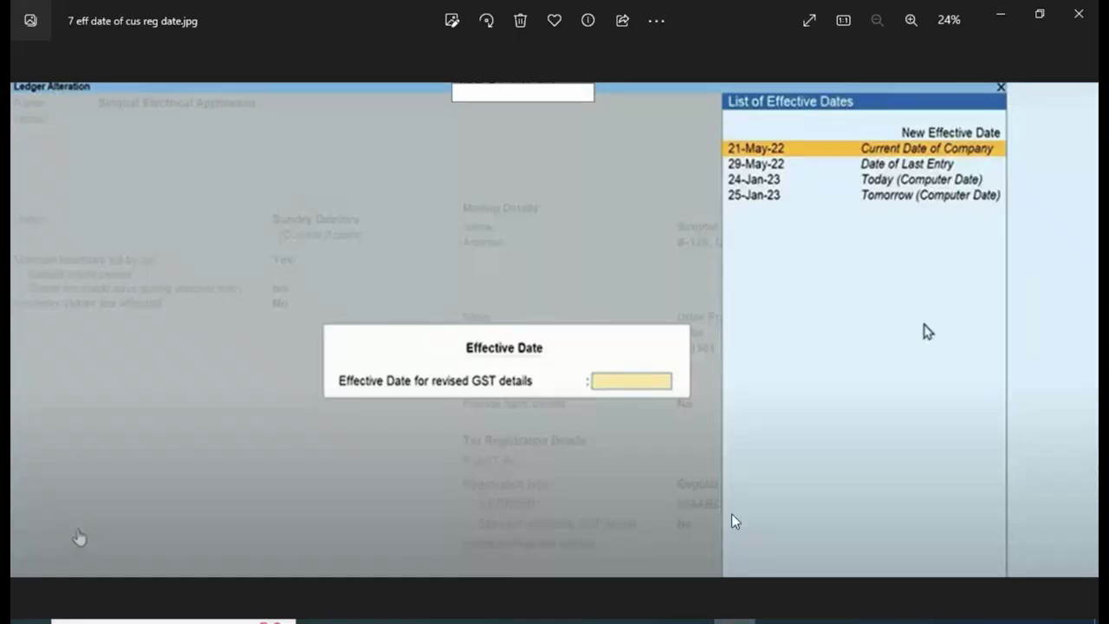
key(Right)
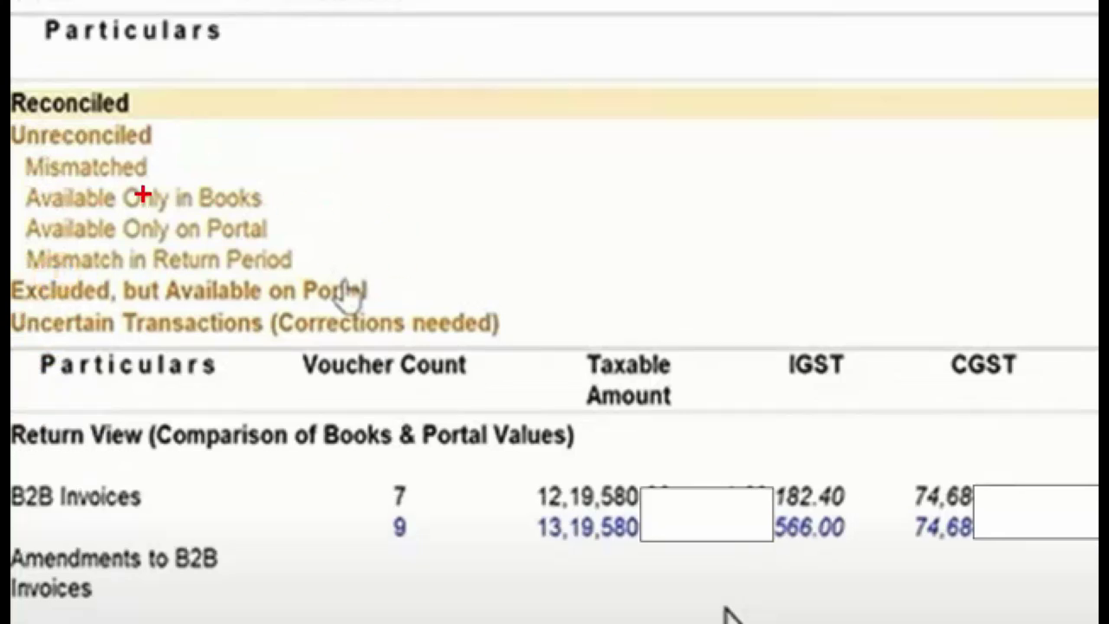
Mark and examine the unreconciled categories and the voucher counts for total, current and other periods in the GSTR-2A reconciliation screenshot.
drag(165, 172, 214, 167)
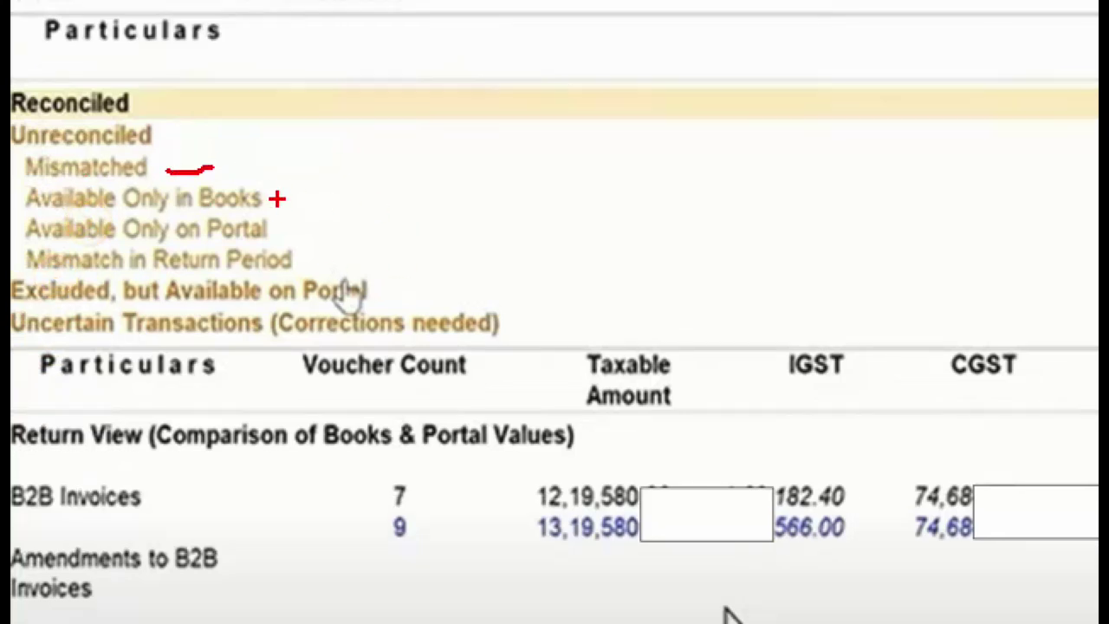
drag(278, 202, 333, 169)
drag(281, 227, 386, 189)
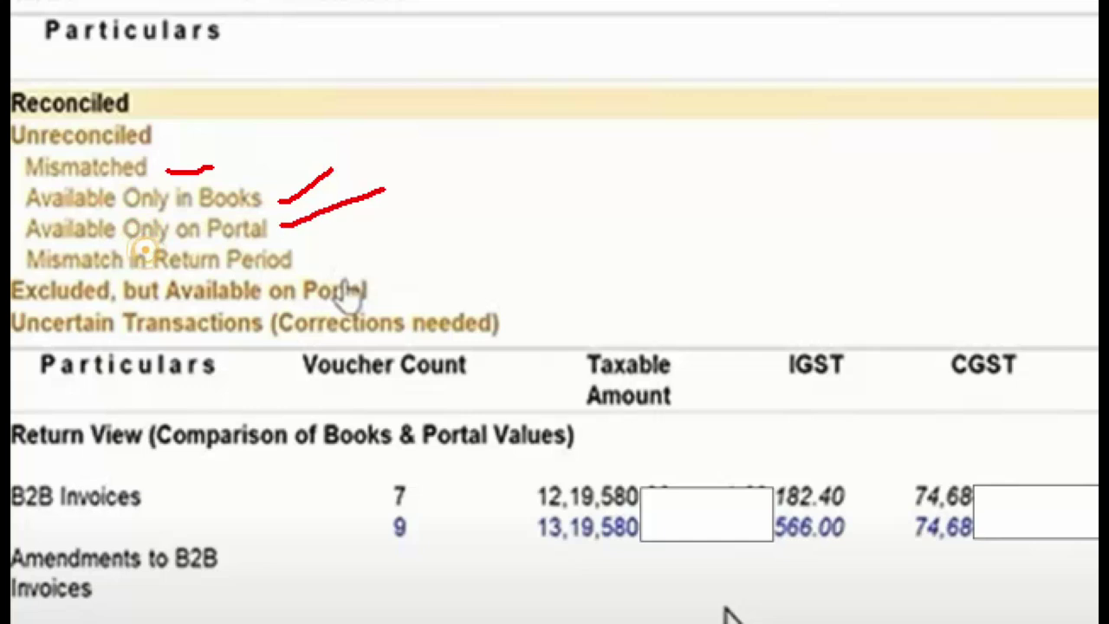
drag(305, 266, 386, 246)
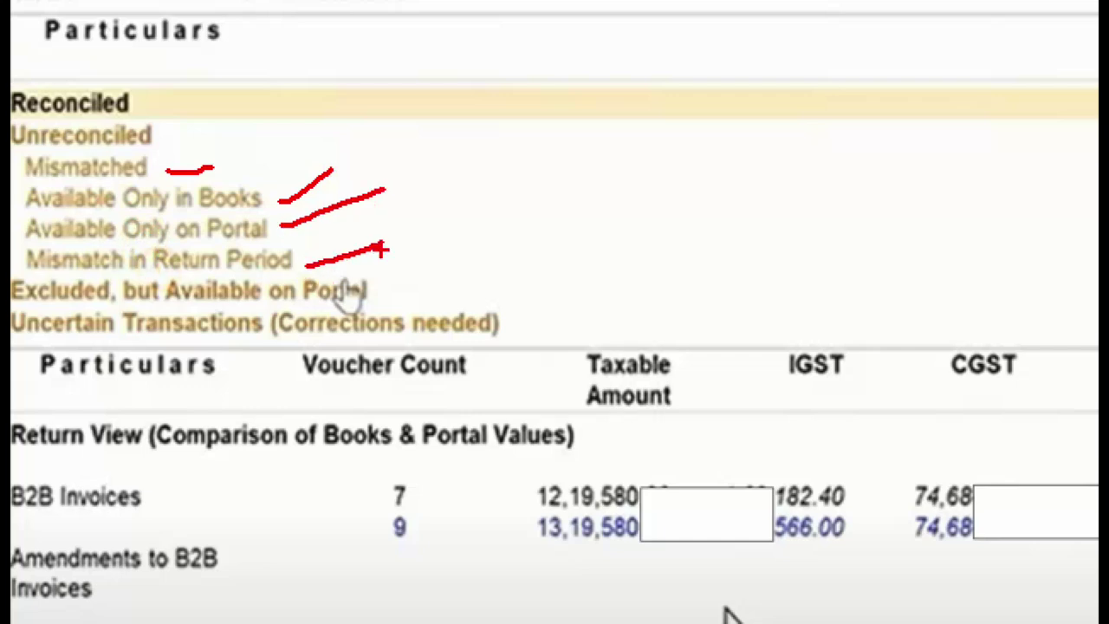
key(Escape)
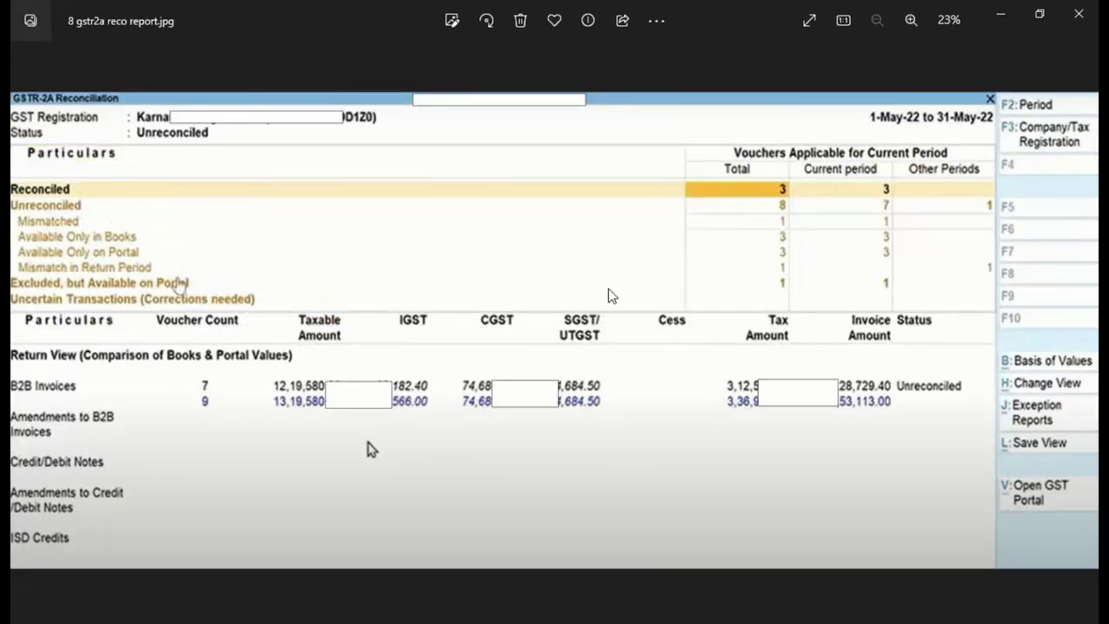
key(ctrl+1)
click(956, 237)
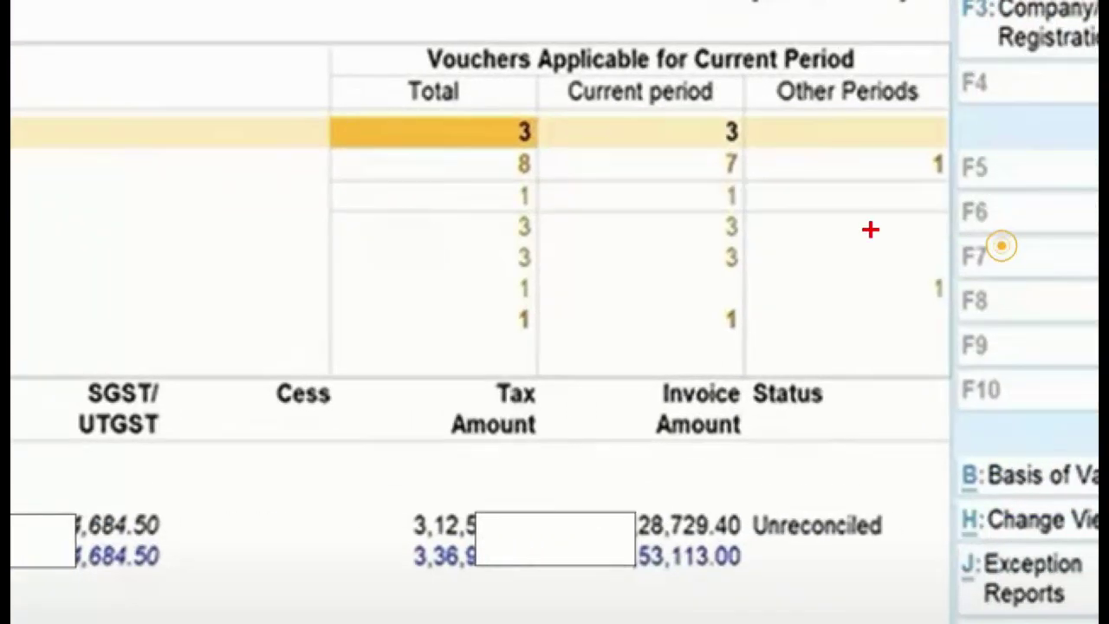
mouse_move(324, 74)
mouse_down()
mouse_move(637, 341)
mouse_move(959, 379)
mouse_up()
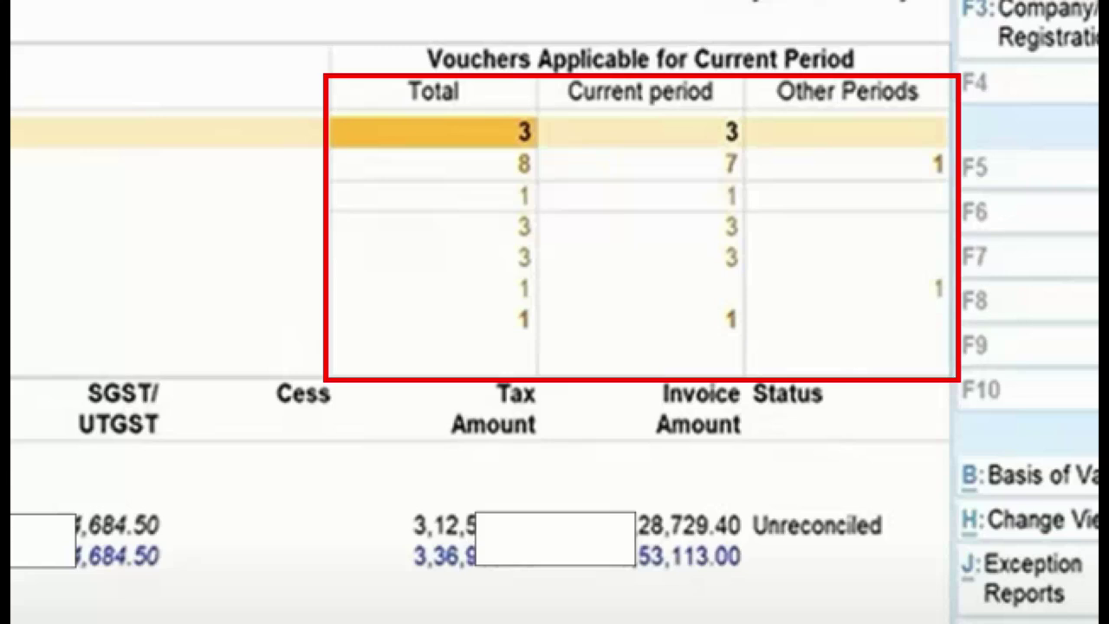
key(Escape)
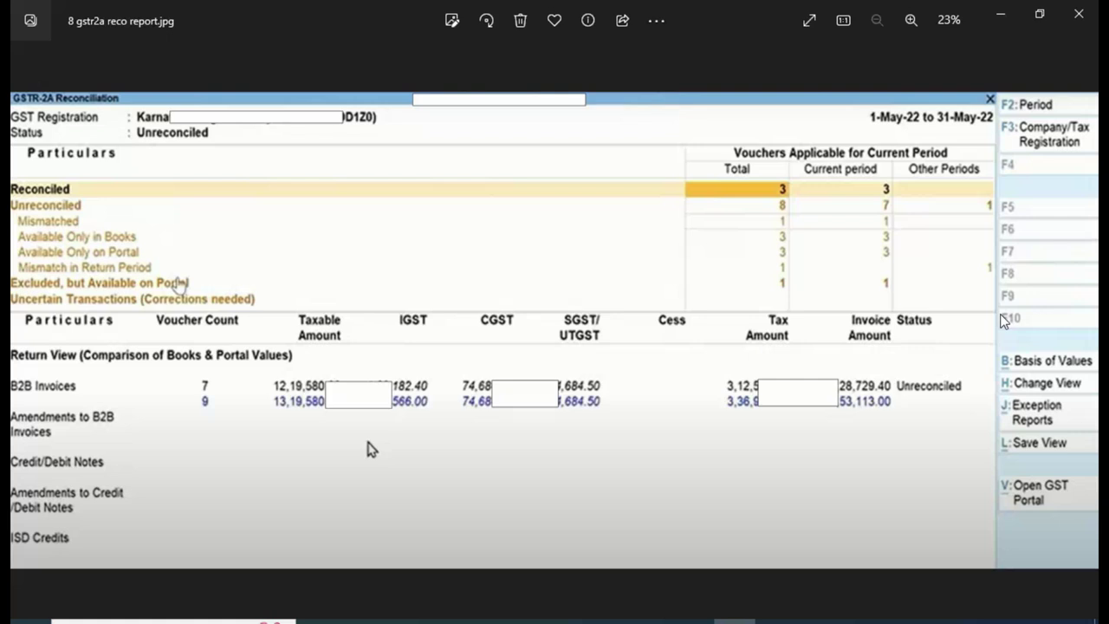
Switch to TallyPrime Silver, leave the master alteration and open the Day Book for 1-Apr-22 to 25-Jan-23.
key(Right)
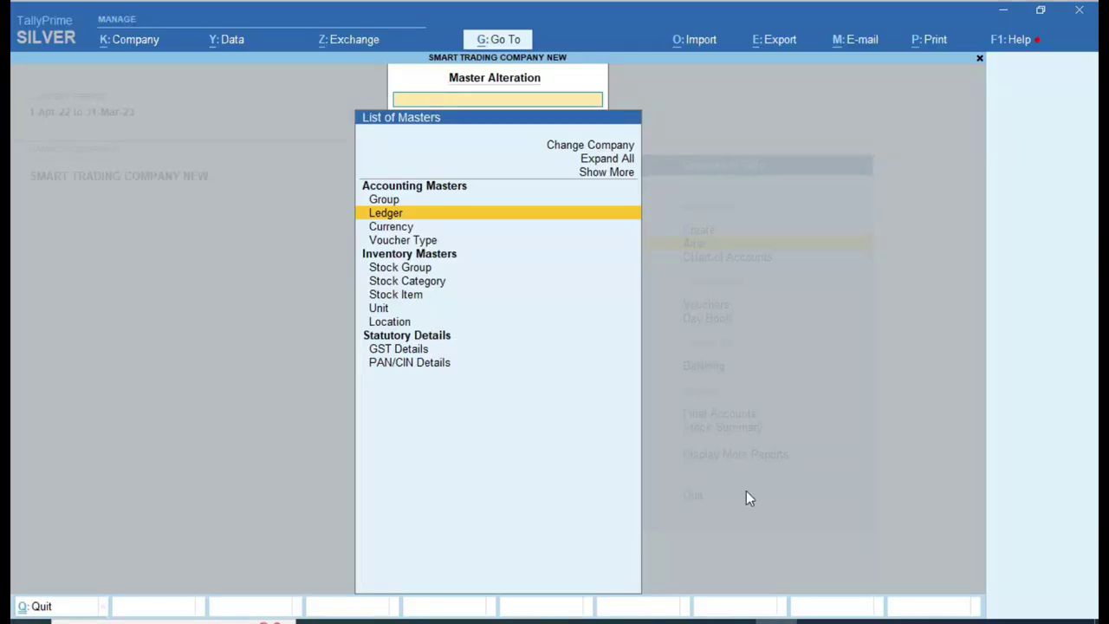
key(Escape)
key(Escape)
key(Escape)
key(Escape)
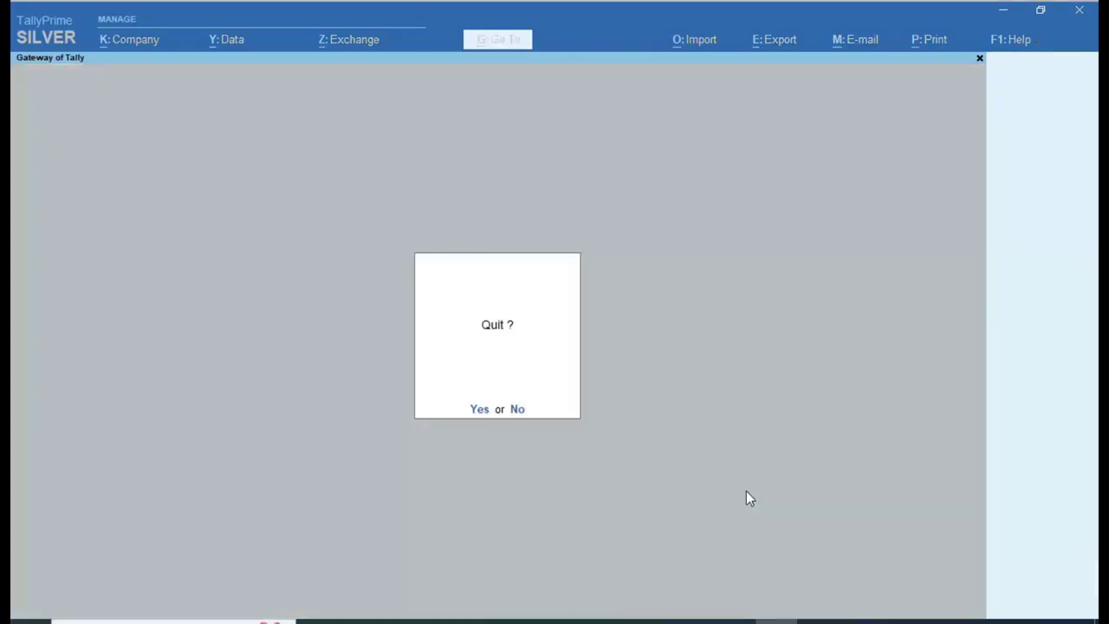
key(Escape)
key(d)
key(d)
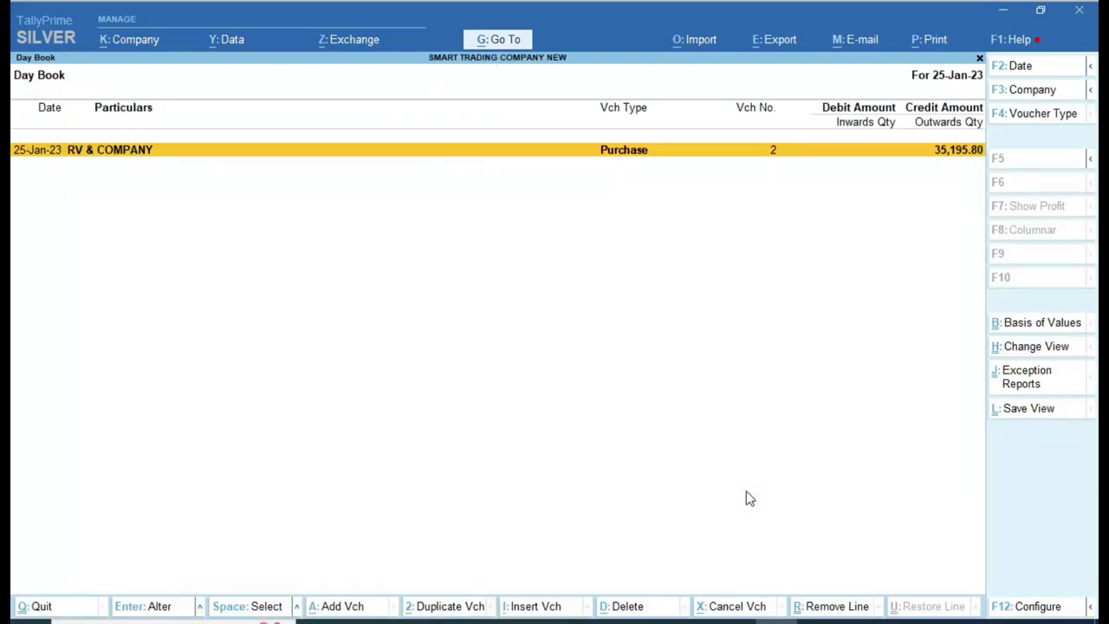
key(F2)
key(Return)
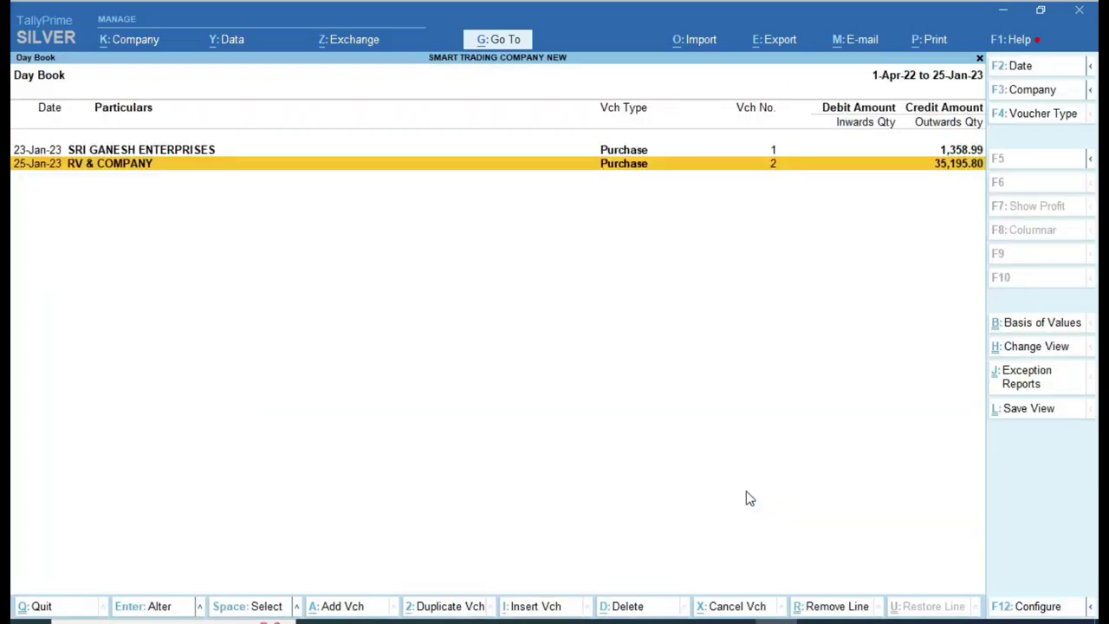
Examine the Range of Information filter for the Silver Day Book, then close it without applying a condition.
key(alt+F12)
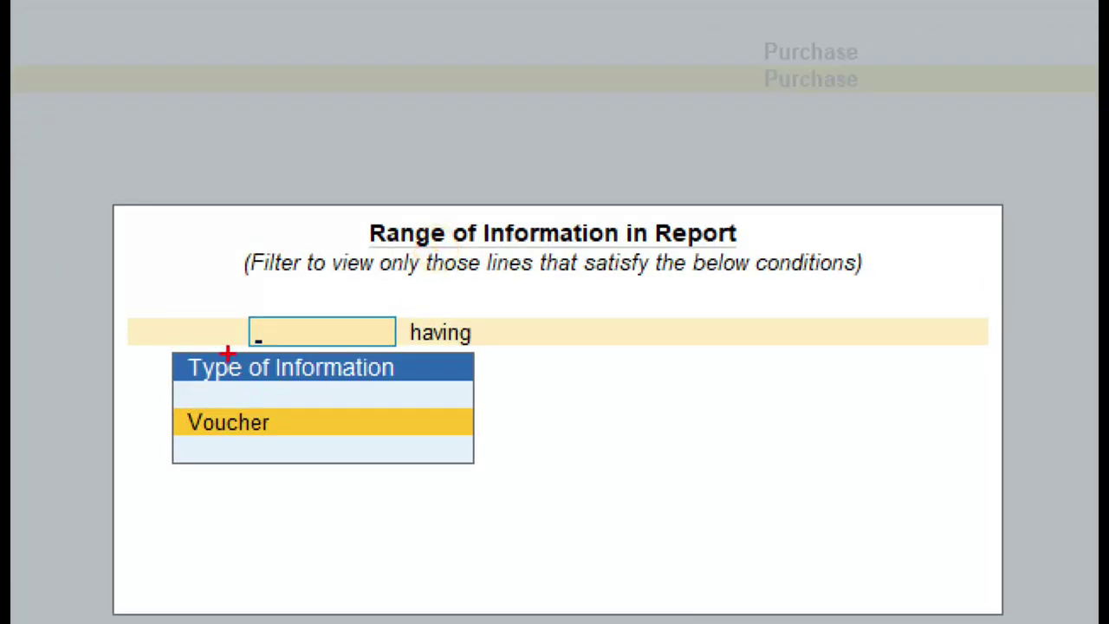
mouse_move(223, 227)
mouse_down()
mouse_move(522, 333)
mouse_move(75, 320)
mouse_up()
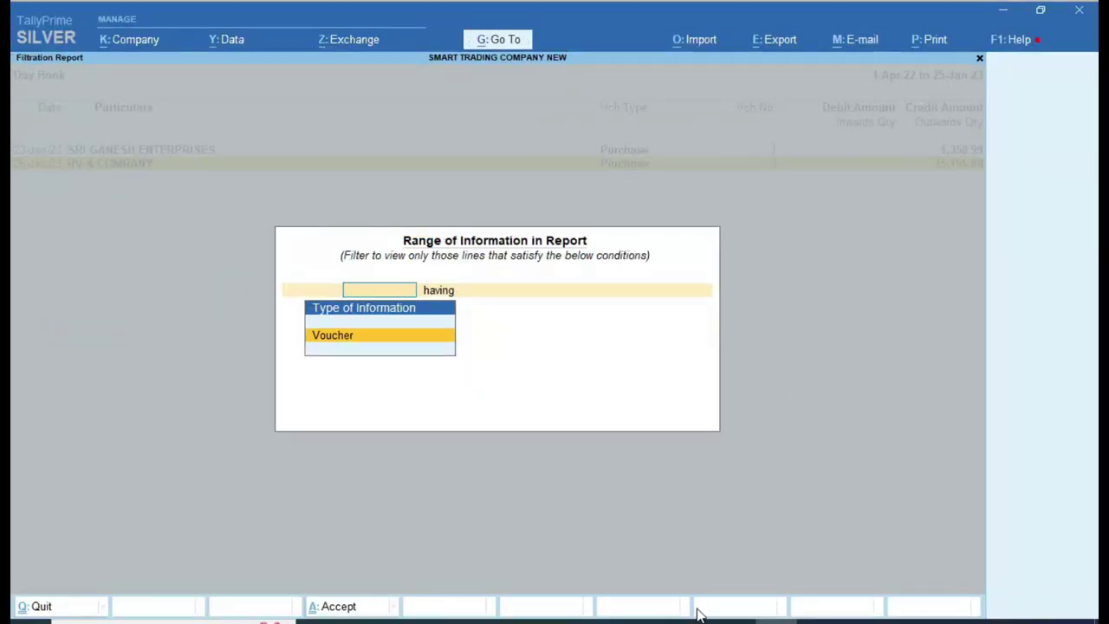
key(Escape)
key(Escape)
key(Escape)
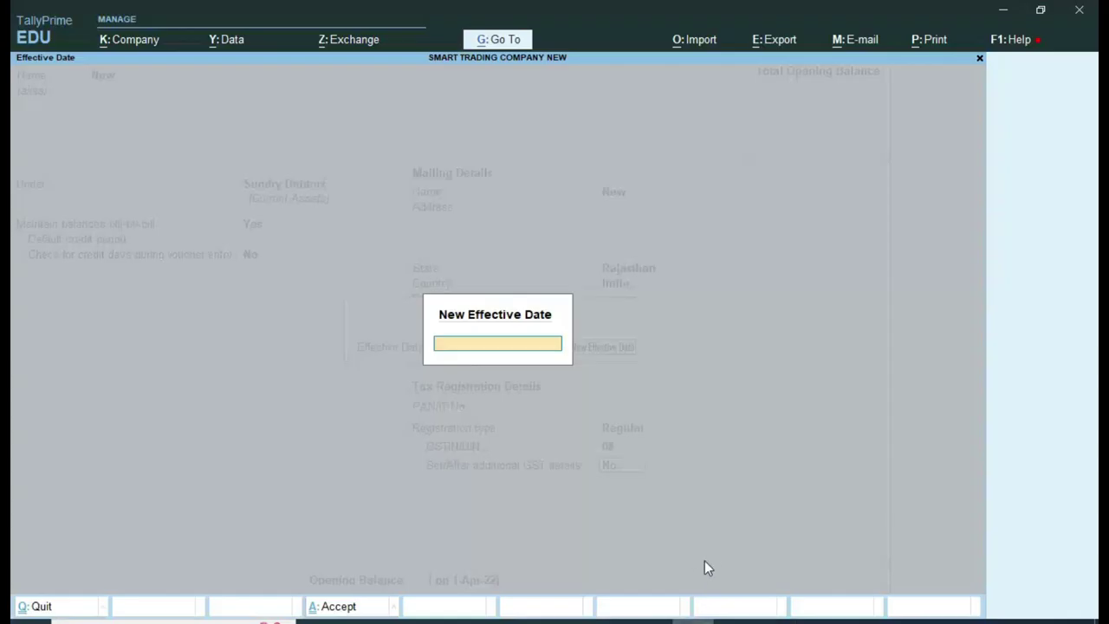
Switch to TallyPrime EDU and abandon the New ledger's alteration, returning to the Gateway of Tally.
key(Escape)
key(Escape)
key(Escape)
key(Escape)
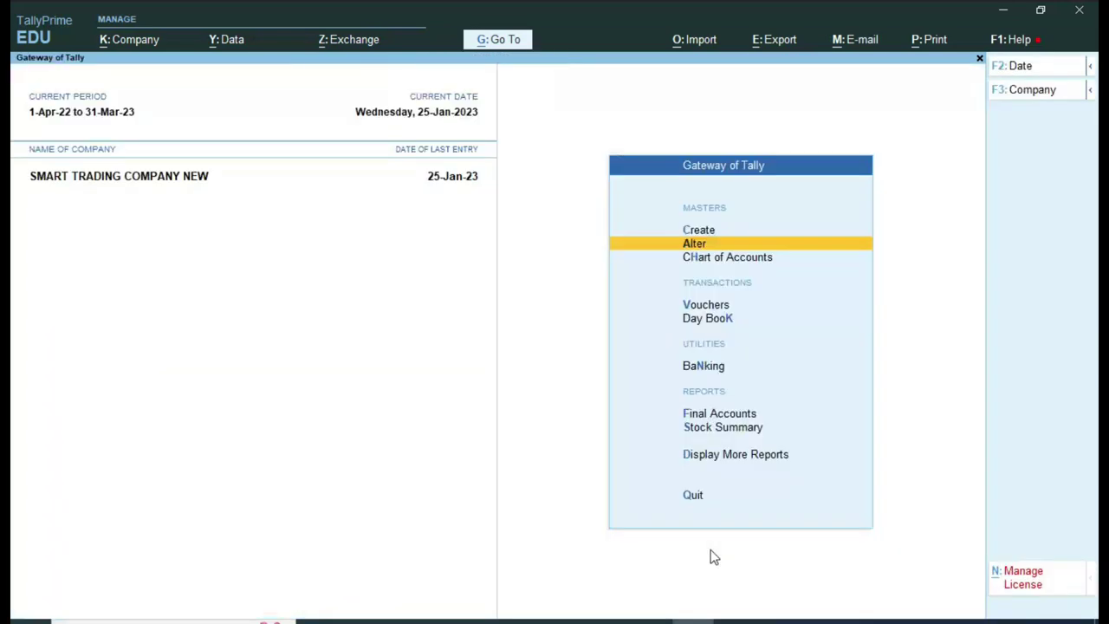
Open the Day Book in the EDU company for the period 1-Apr-22 to 25-Jan-23.
key(Up)
key(Up)
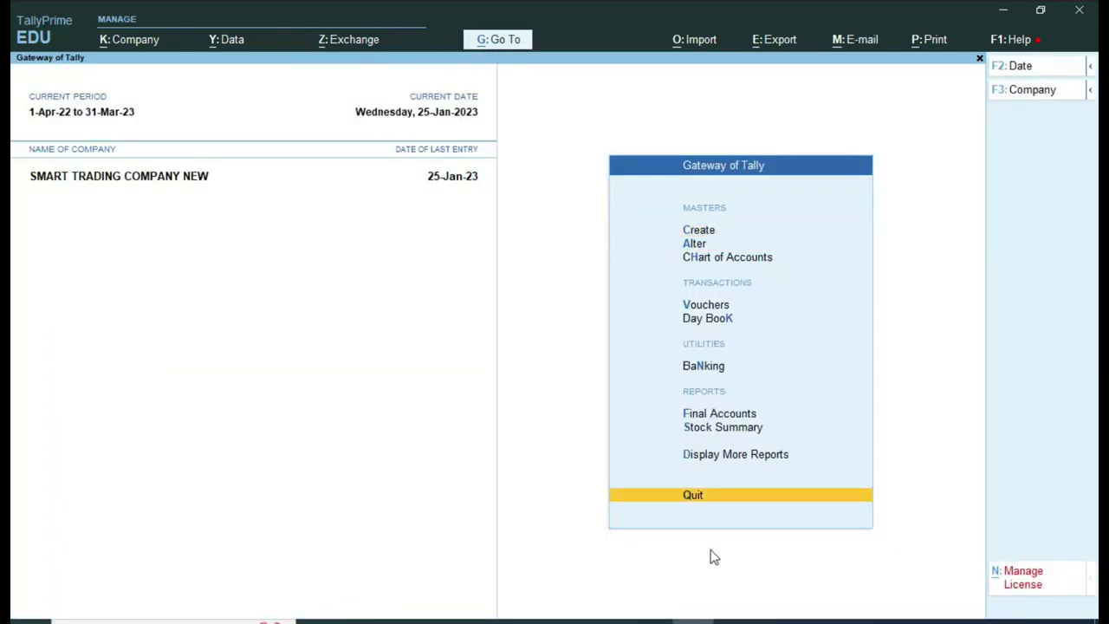
key(k)
key(F2)
key(Return)
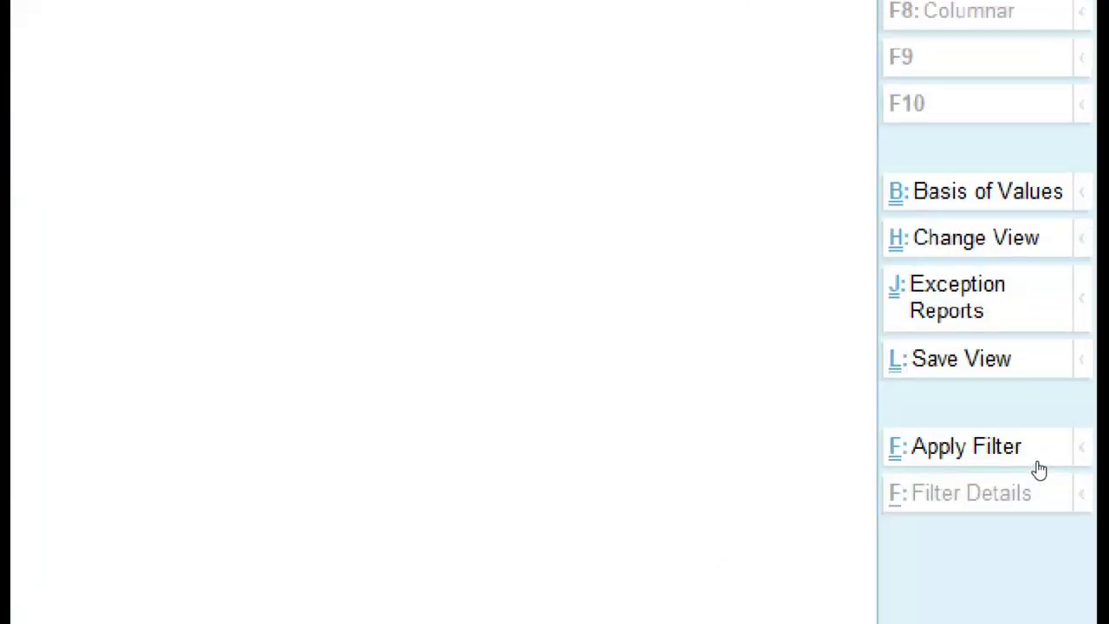
Examine the Day Book's Basic, Multi-Filter and Advanced Filter options, then leave the report without applying a filter.
key(ctrl+f)
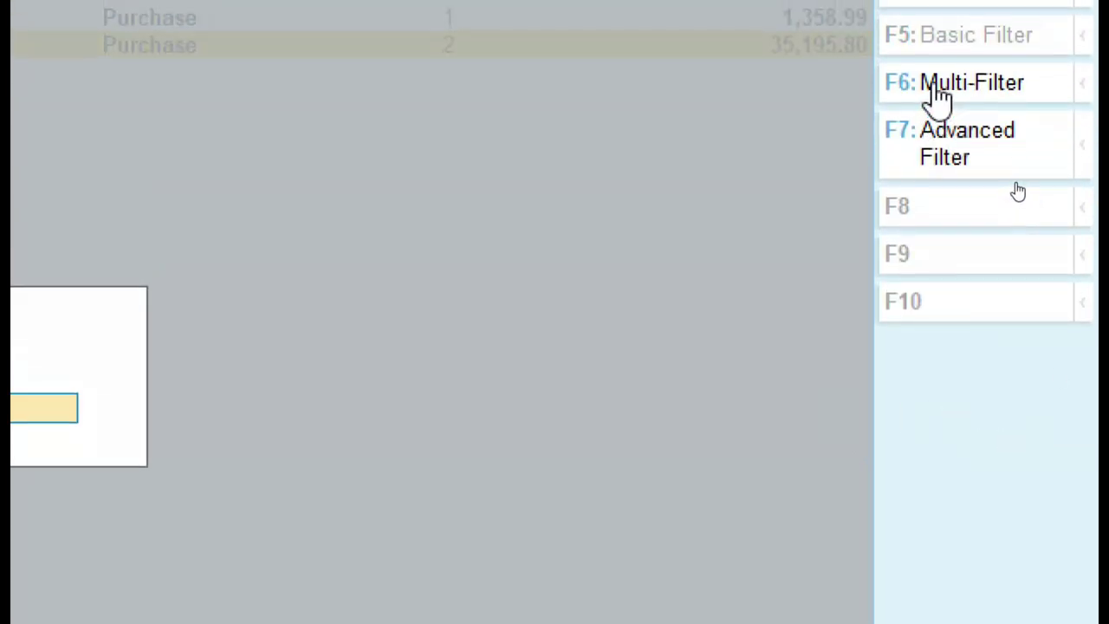
key(Escape)
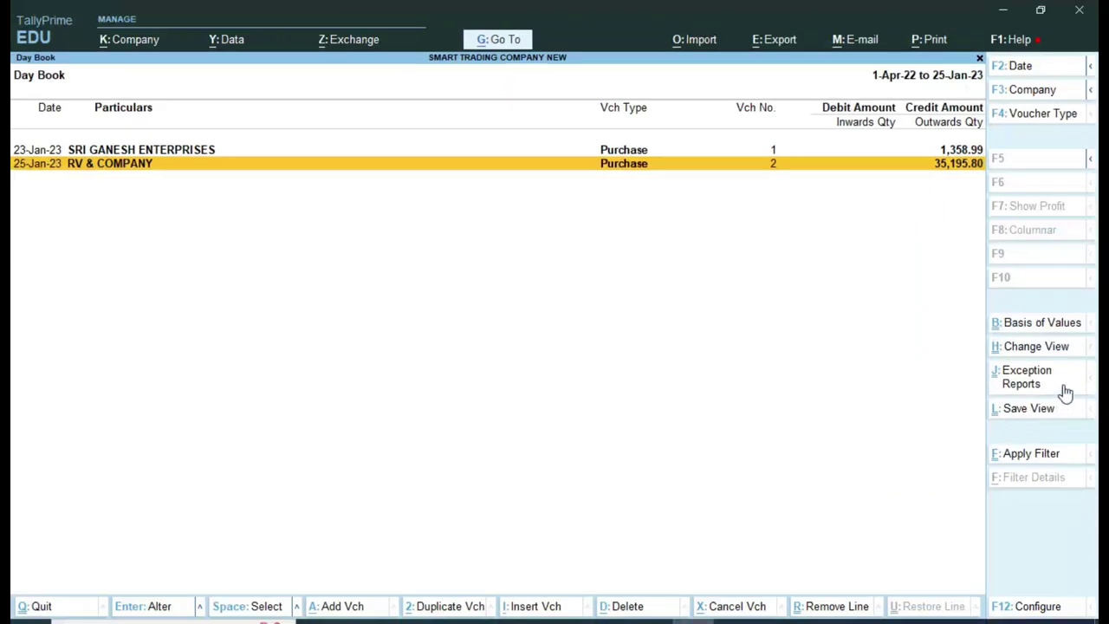
click(1030, 453)
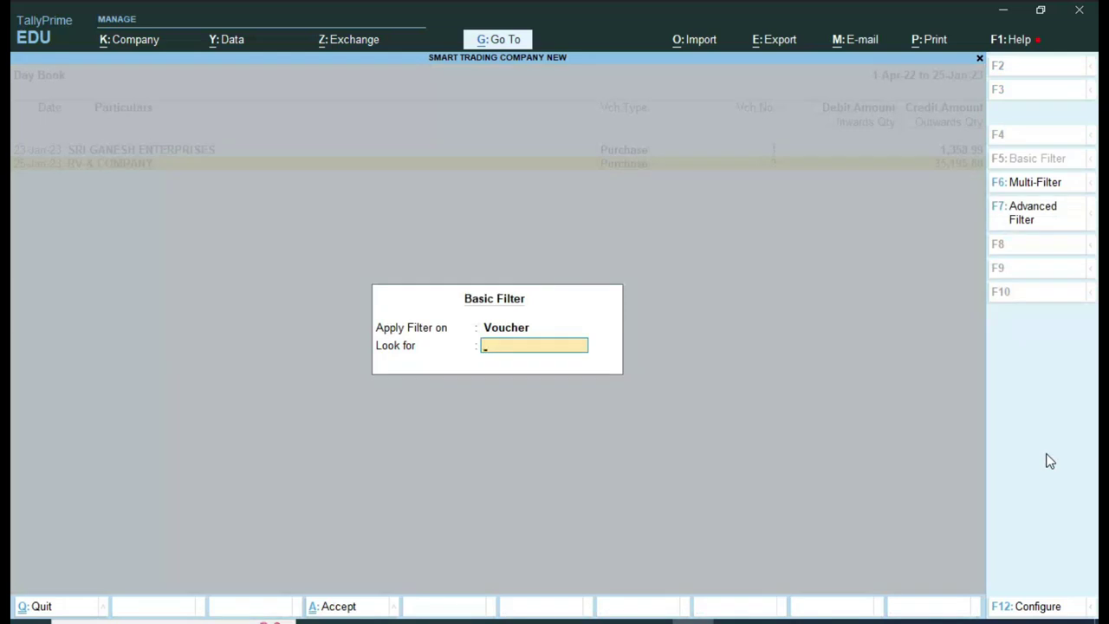
click(1047, 216)
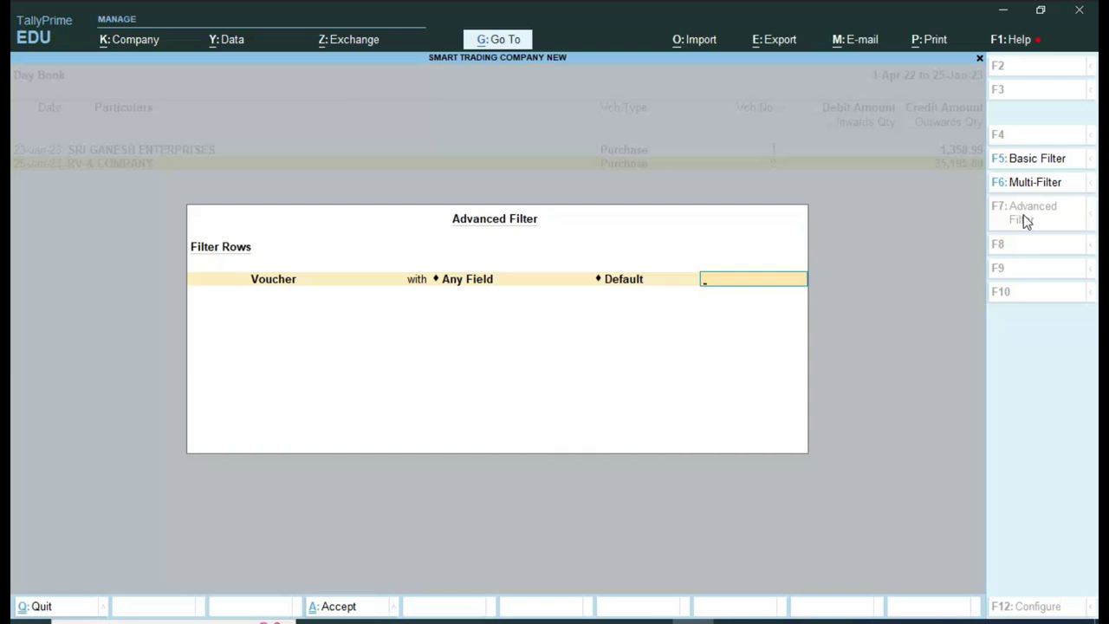
key(Escape)
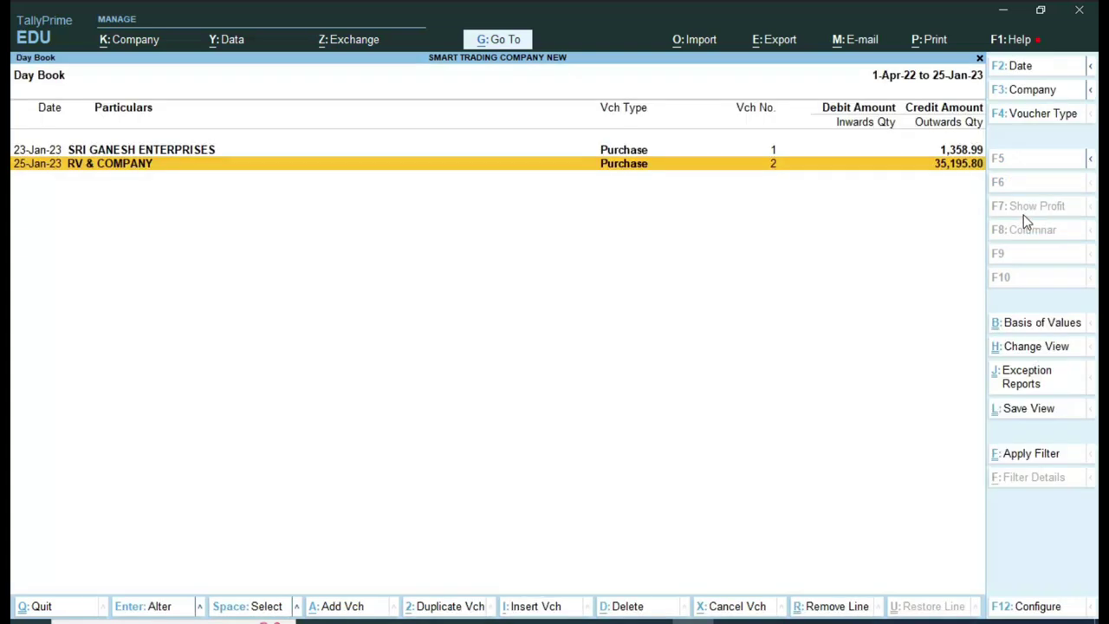
key(Escape)
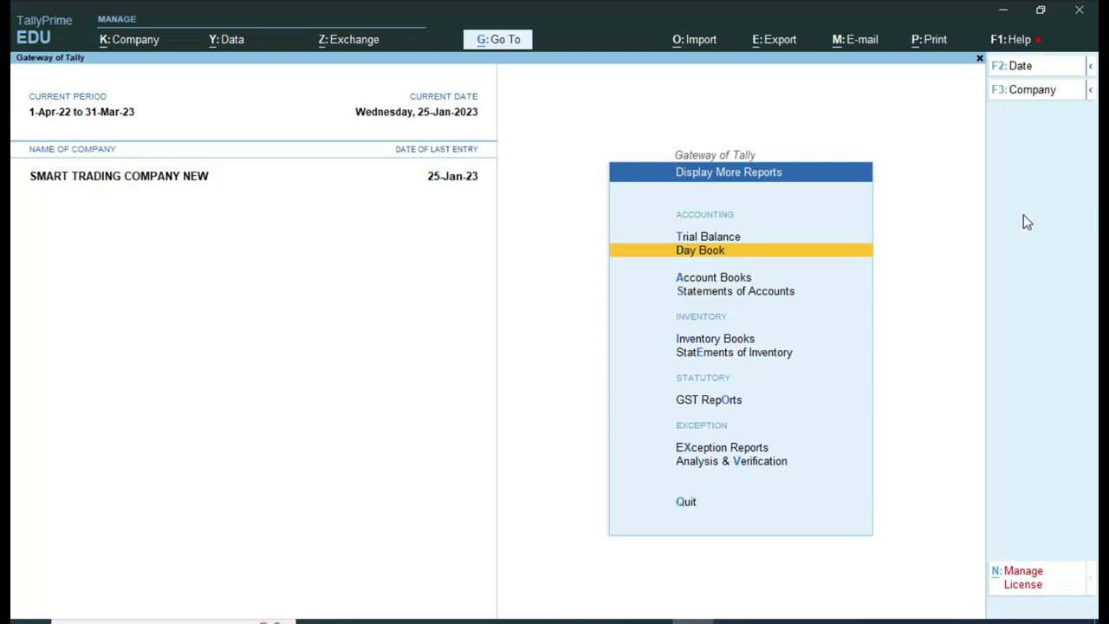